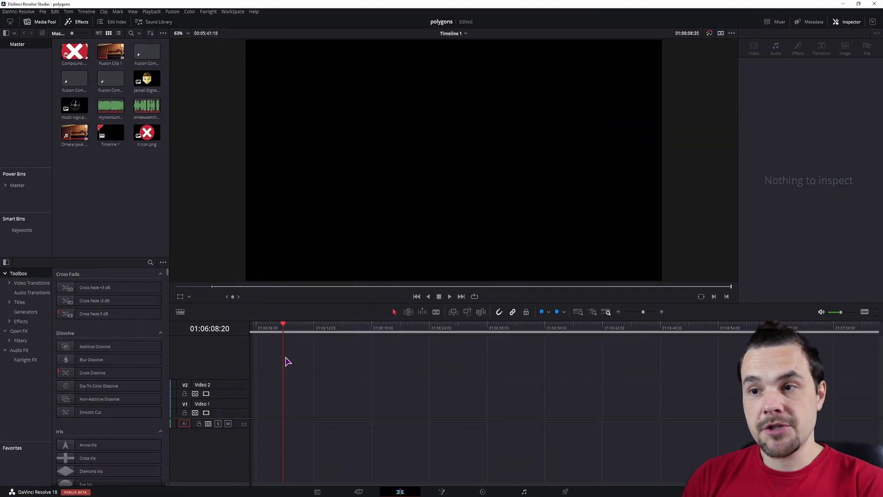
- Bring up the Media Pool's context menu from an empty area of the pool
right_click(116, 175)
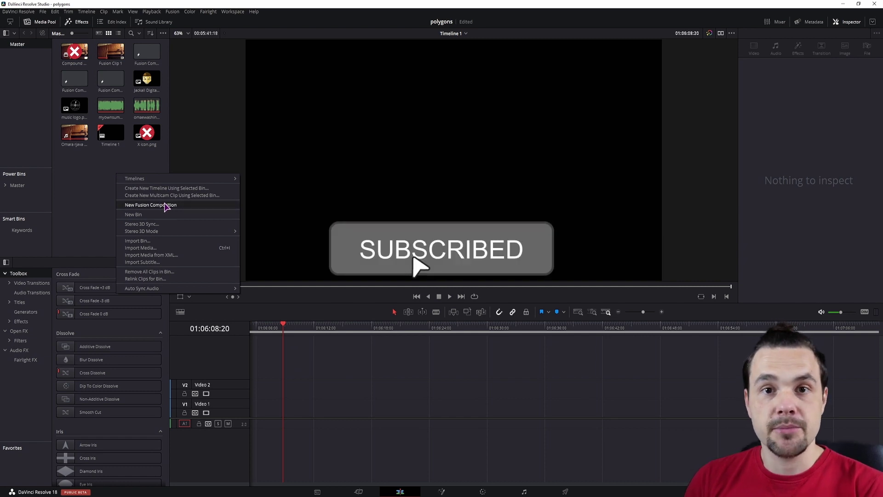
- Create a new Fusion Composition on V1 of Timeline 1 and open it on the Fusion page
left_click(89, 205)
left_click_drag(146, 53, 293, 408)
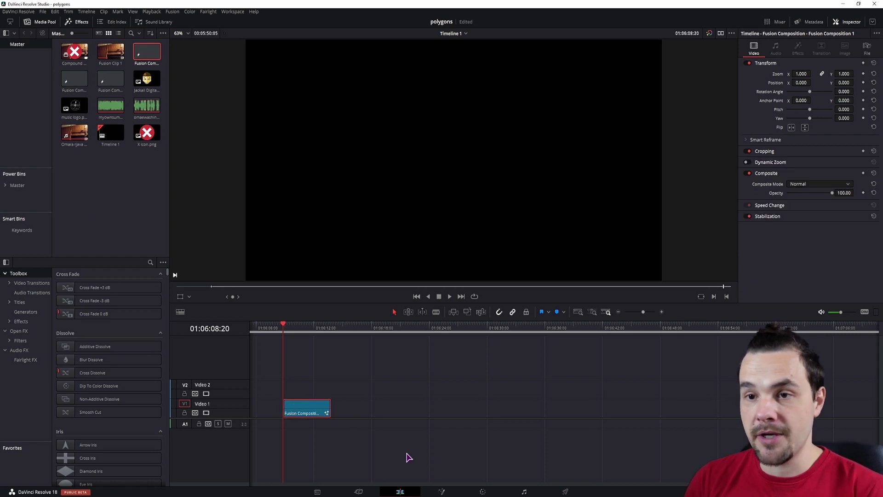
scroll(345, 400, "right", 1)
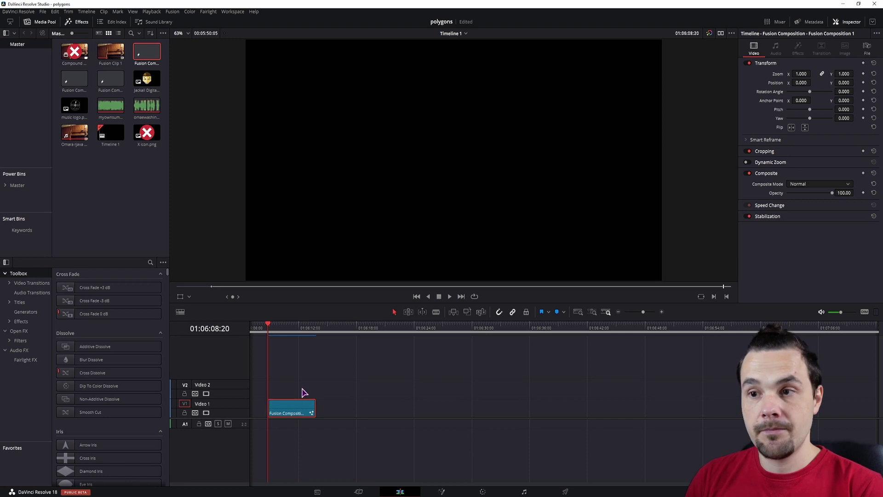
scroll(303, 392, "left", 2)
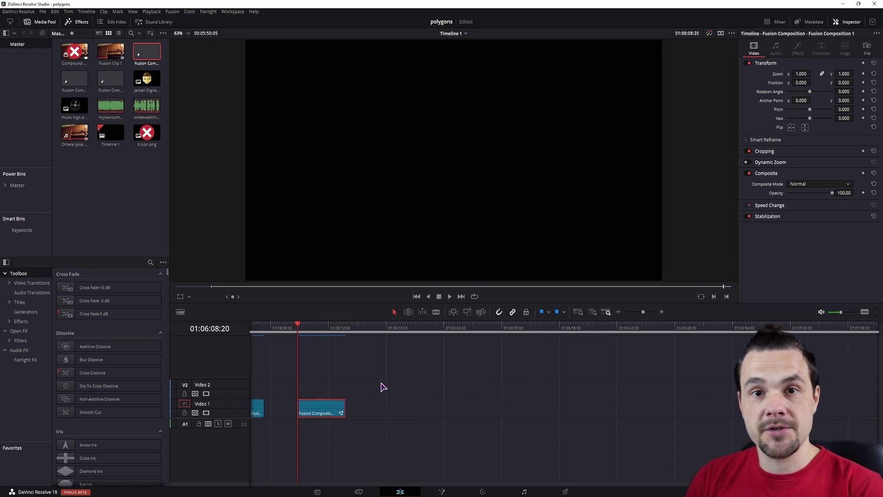
scroll(363, 391, "right", 1)
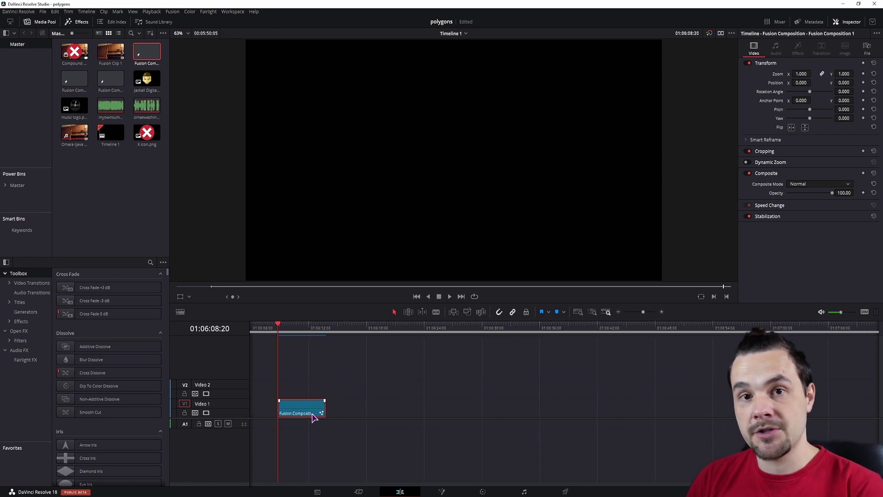
left_click(442, 492)
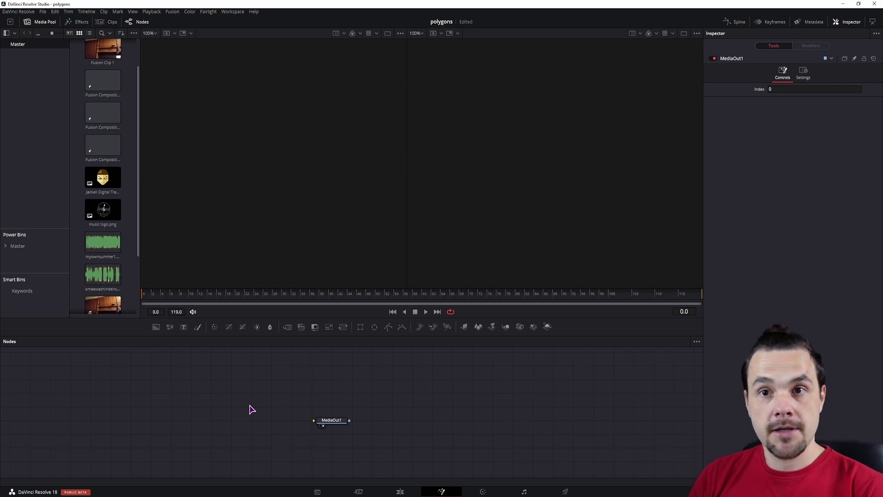
- Add Jackall Digital Transparent.png as MediaIn1, view it, move MediaOut1 right, and open Project Settings
left_click_drag(102, 177, 220, 414)
key("1")
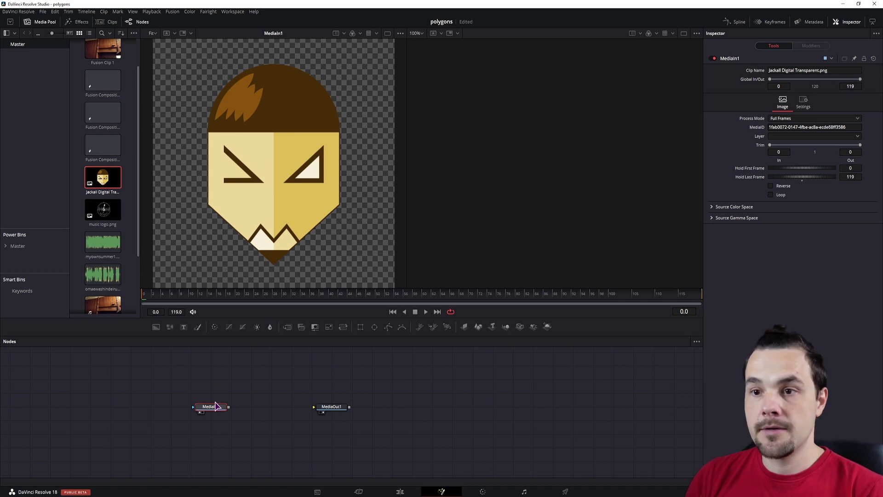
left_click_drag(331, 407, 371, 407)
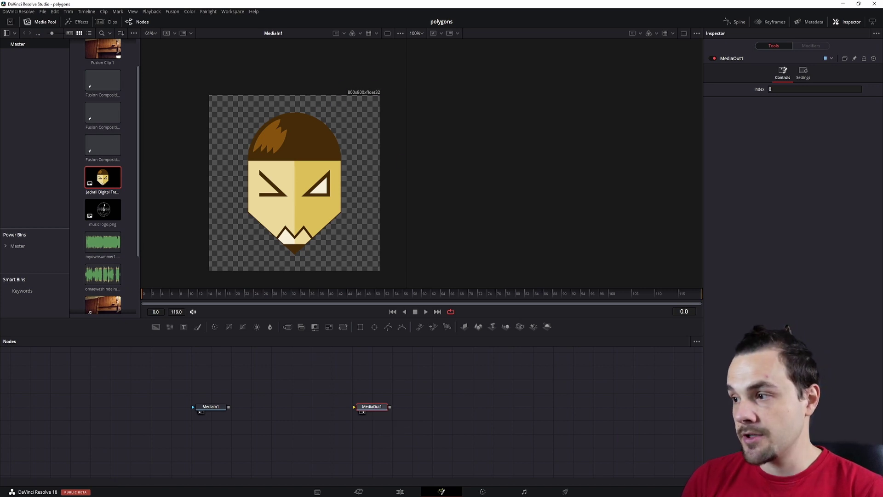
key("shift+9")
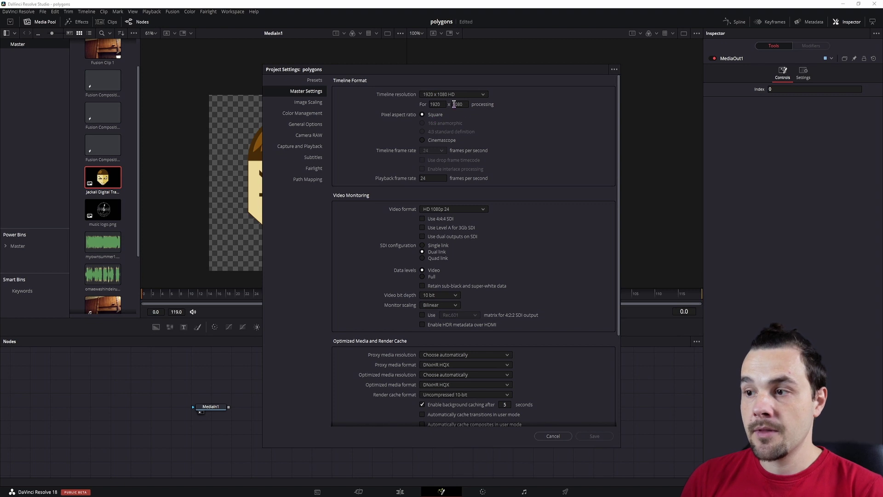
- Merge a Background1 node with MediaIn1 into MediaOut1 and set the background's alpha to 0
left_click(553, 435)
left_click_drag(156, 326, 354, 406)
left_click(372, 407)
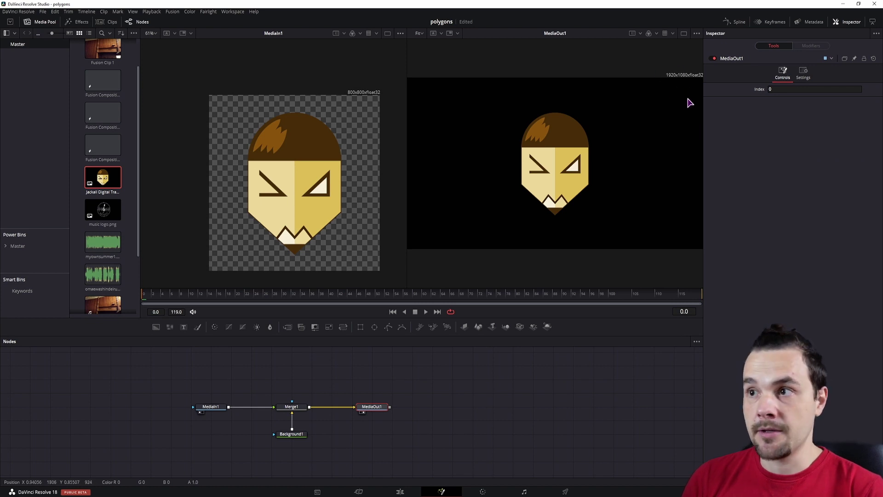
left_click(291, 434)
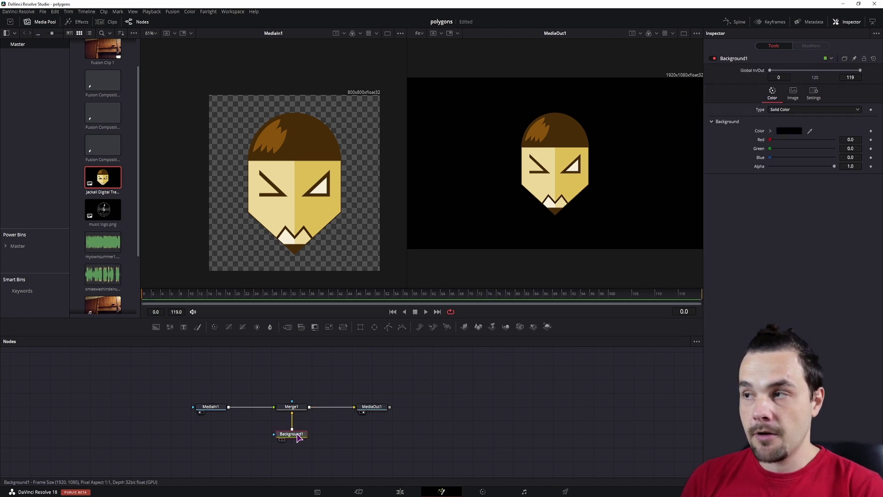
left_click_drag(836, 170, 735, 164)
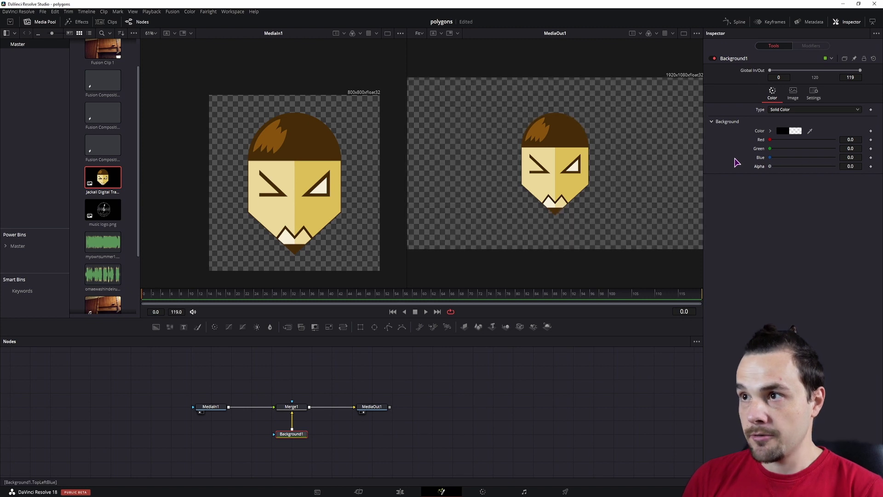
- Test Merge1's Blend and Angle, then reset the angle so the face is upright
left_click(300, 407)
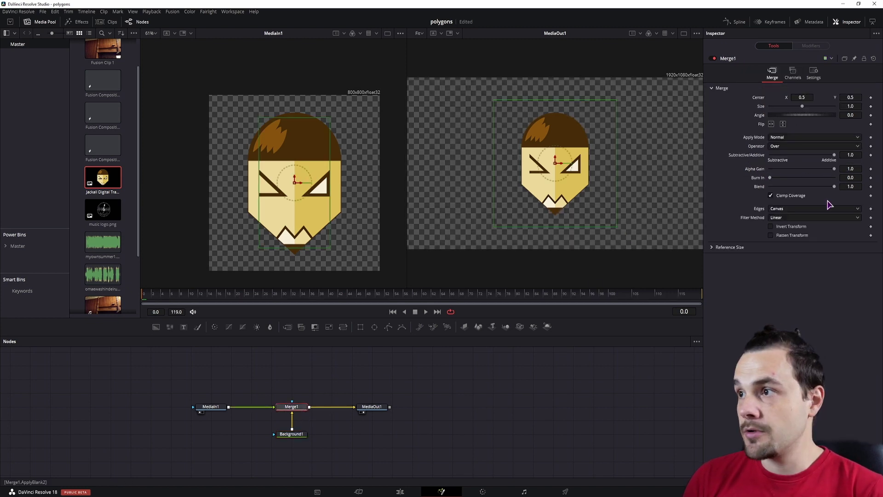
left_click_drag(835, 187, 852, 191)
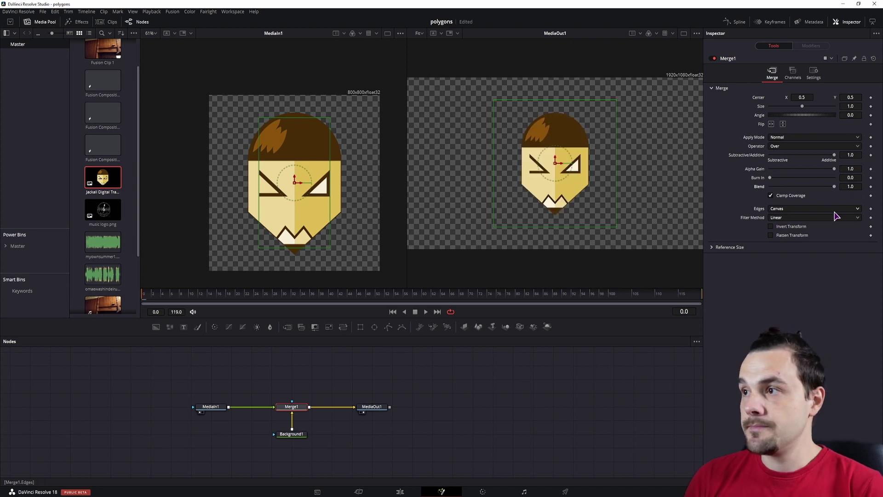
left_click(578, 383)
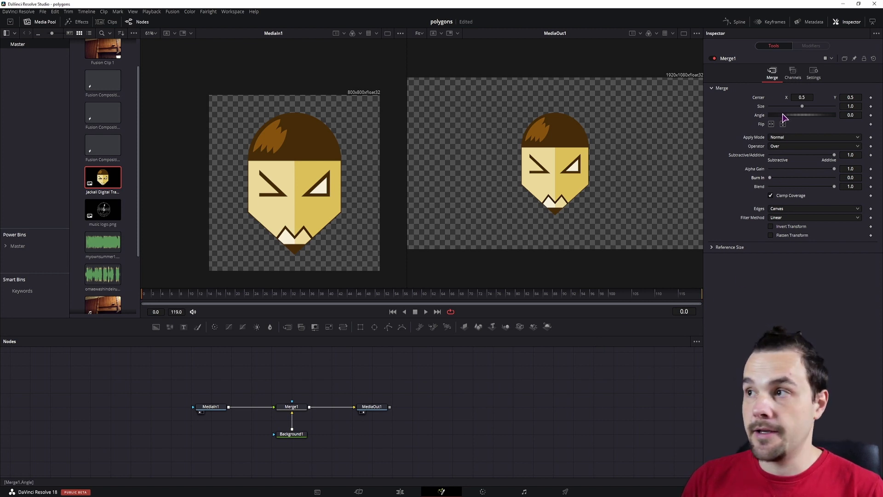
mouse_move(784, 118)
left_mouse_down()
mouse_move(834, 118)
mouse_move(785, 118)
mouse_move(809, 118)
mouse_move(800, 118)
left_mouse_up()
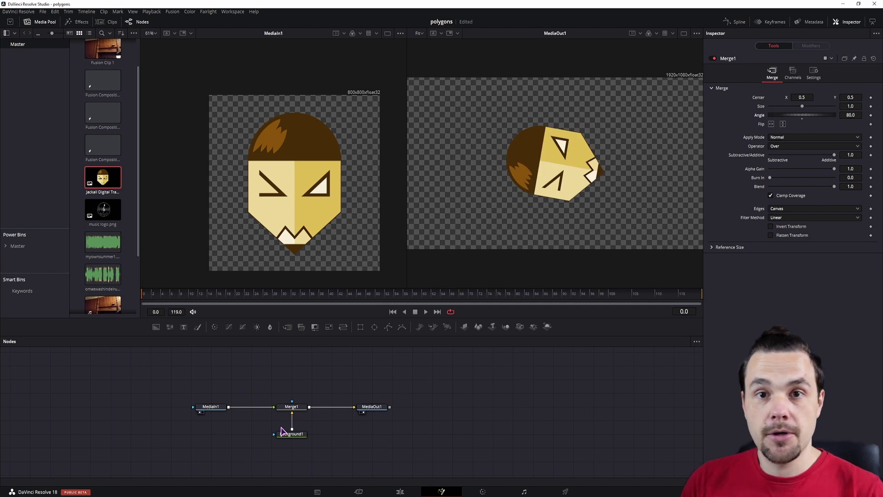
double_click(762, 115)
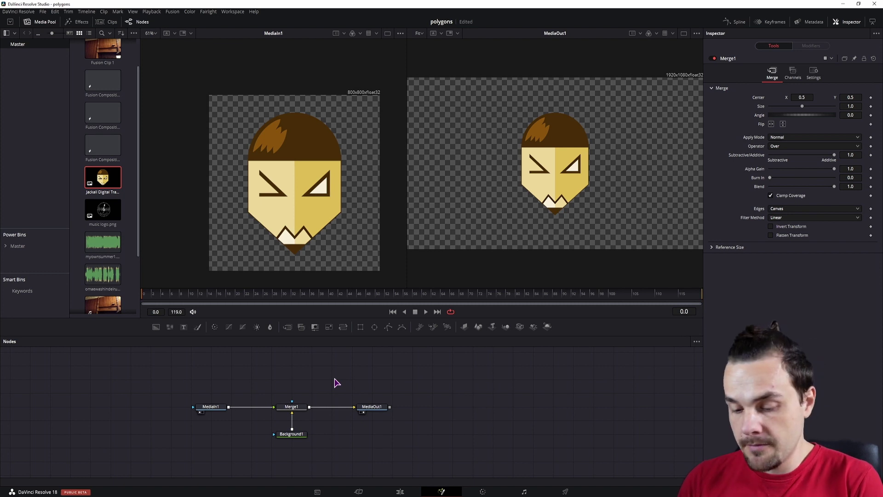
- Add a Custom Tool node through the tool search for 'custom'
key("shift+space")
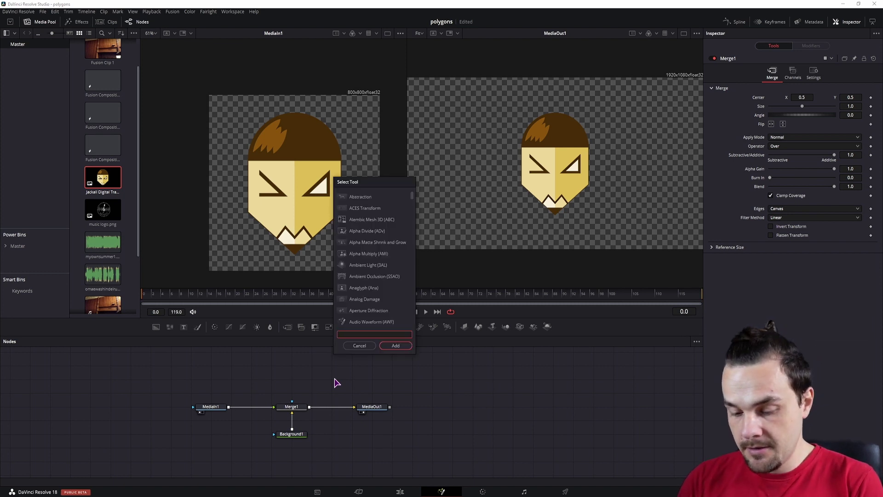
type("custom")
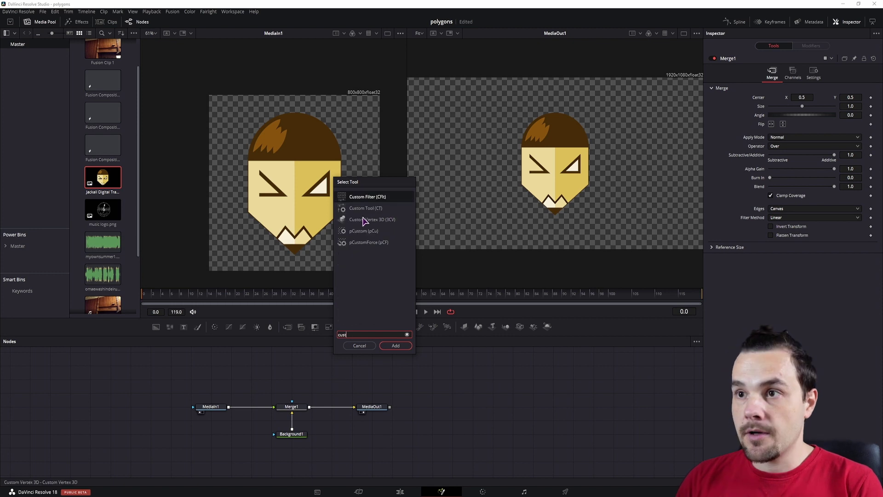
left_click(395, 346)
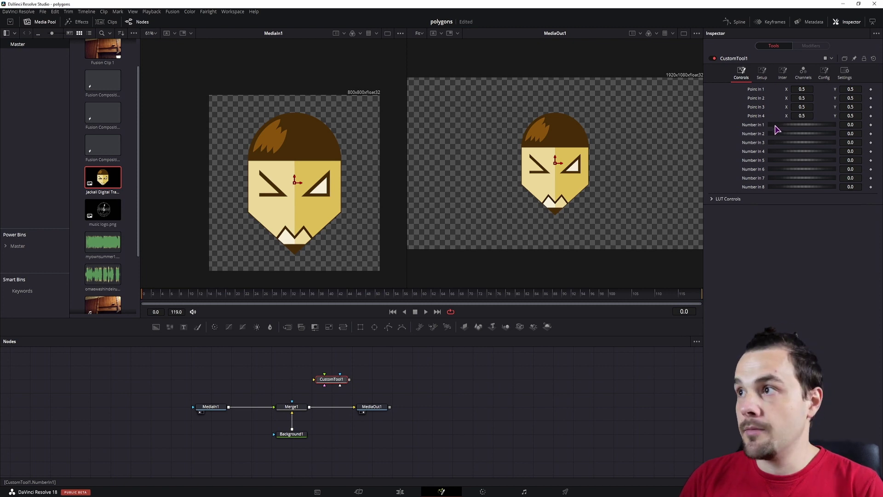
- In CustomTool1's Config Number Controls, uncheck Show Number 2, 4 and 5 to leave Number In 1
left_click(824, 74)
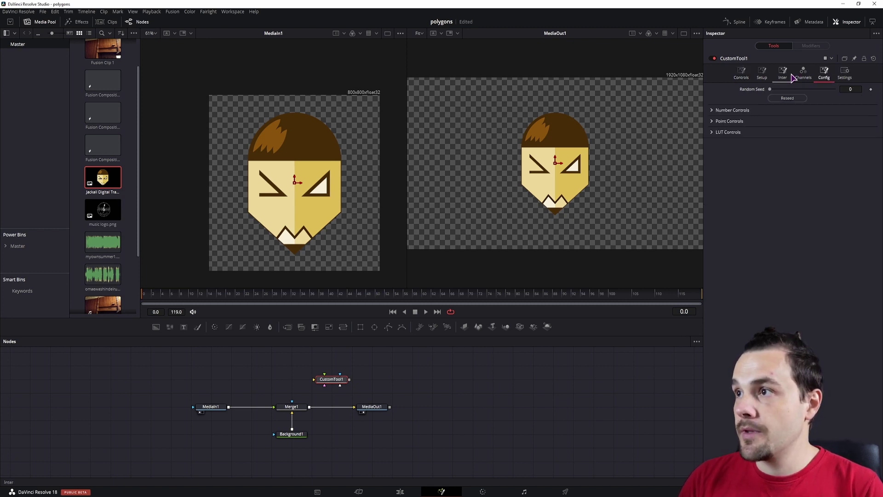
left_click(712, 110)
left_click(771, 137)
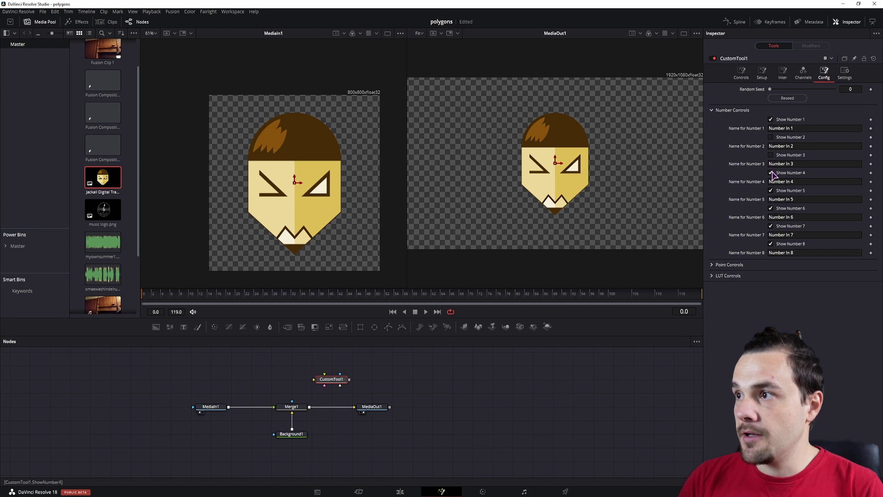
left_click(771, 173)
left_click(772, 191)
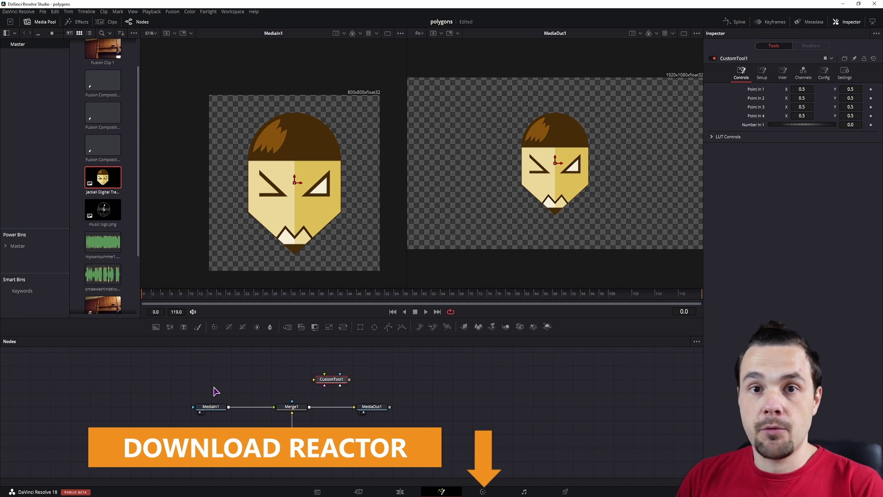
- Launch the Reactor package manager from the Workspace scripts menu
left_click(233, 12)
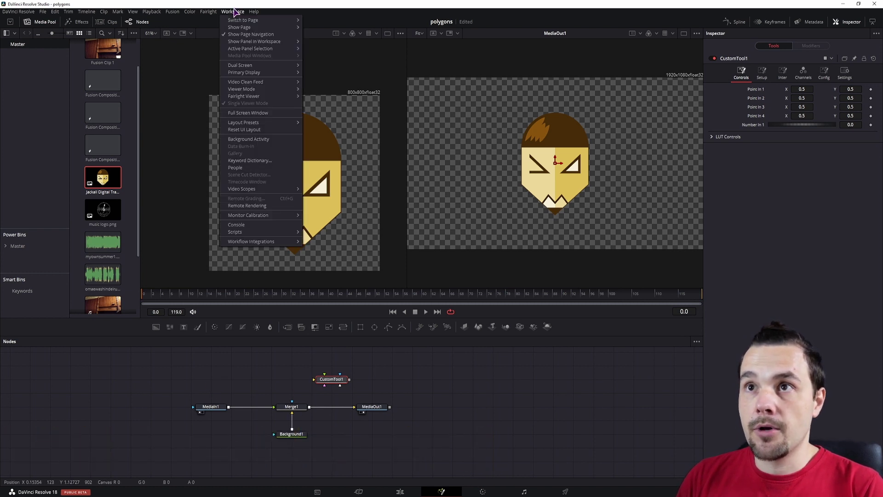
mouse_move(251, 232)
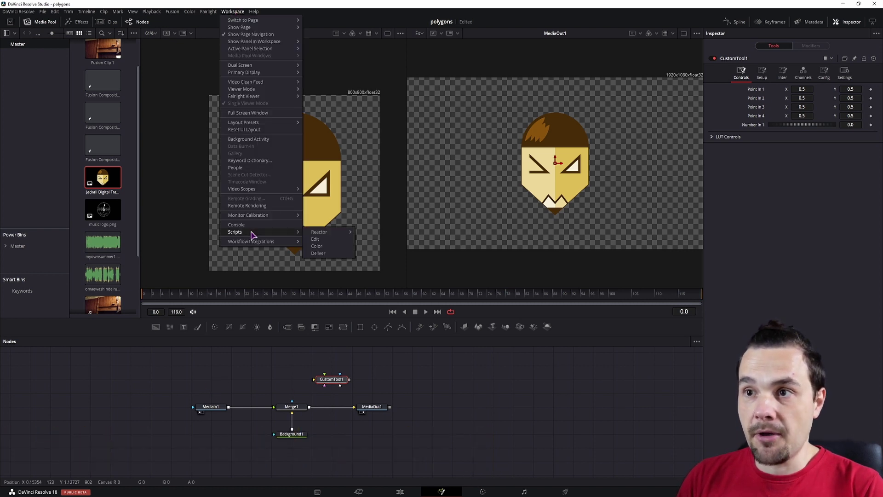
mouse_move(320, 233)
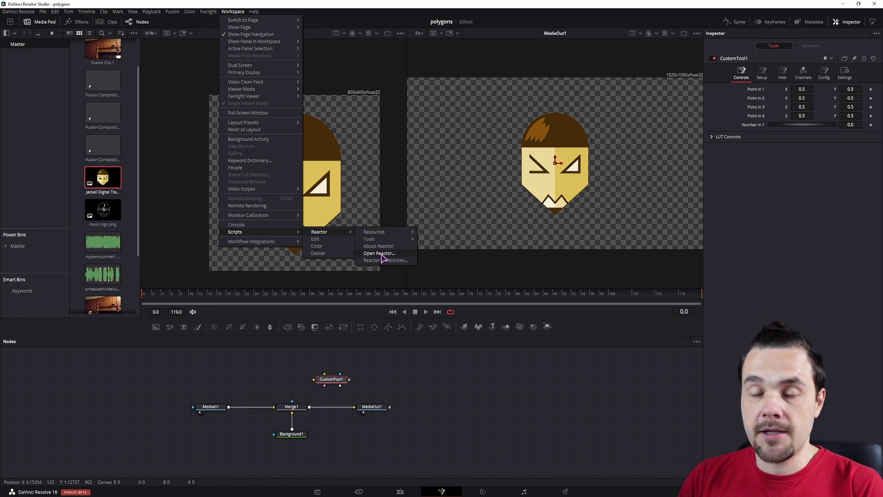
left_click(380, 254)
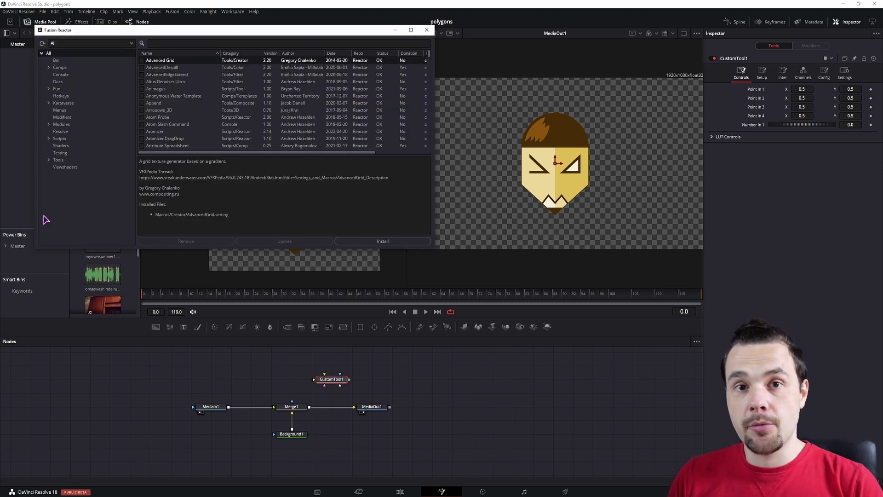
- Search Reactor for 'audio', confirm Suck Less Audio 2.71 is installed, and close Reactor
left_click(180, 44)
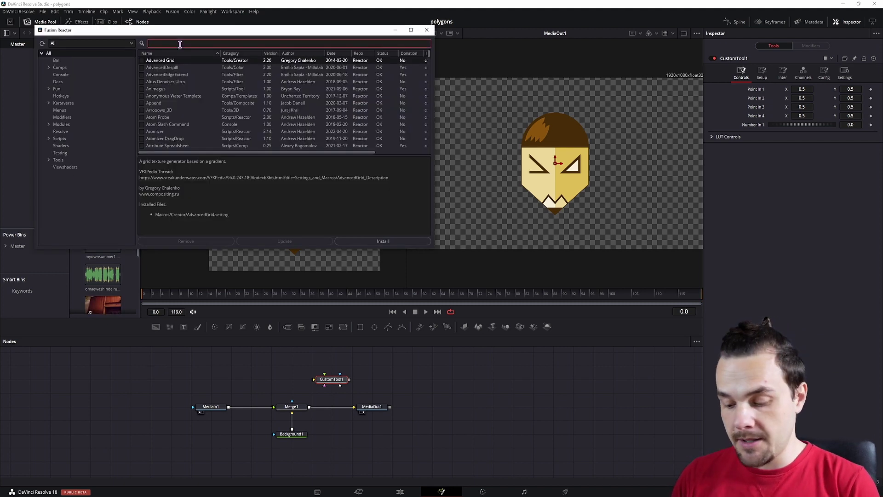
type("audio")
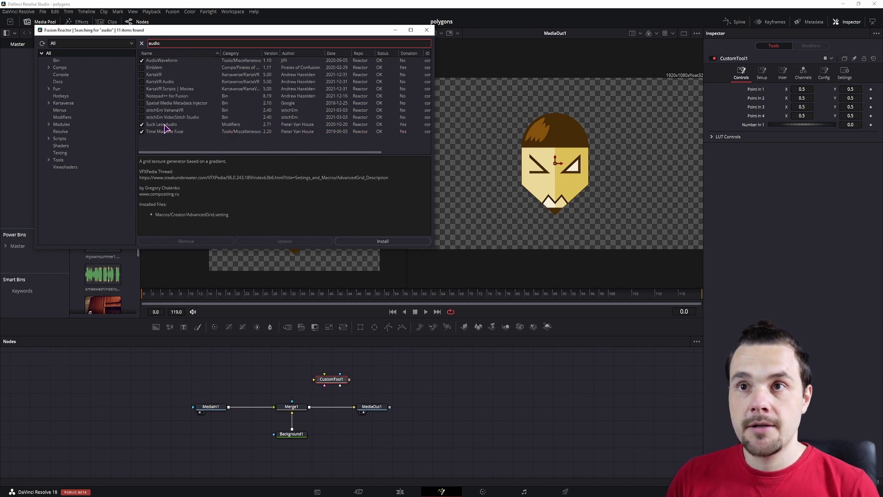
left_click(167, 125)
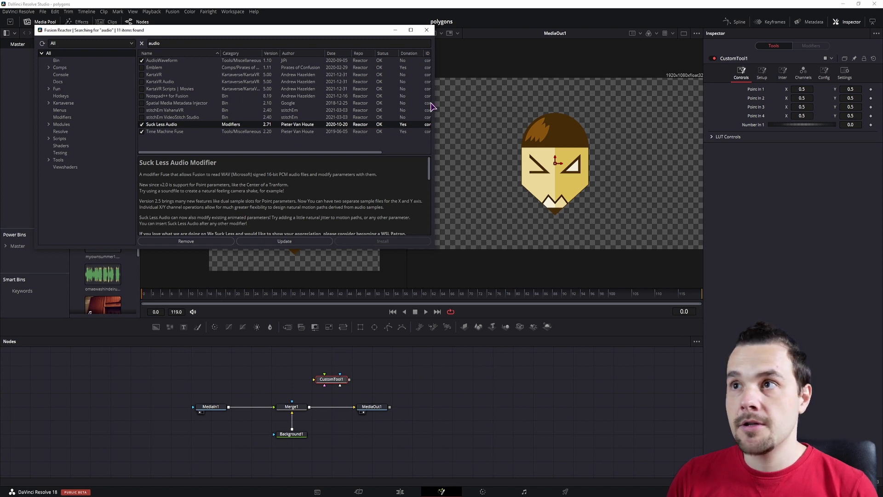
left_click(426, 31)
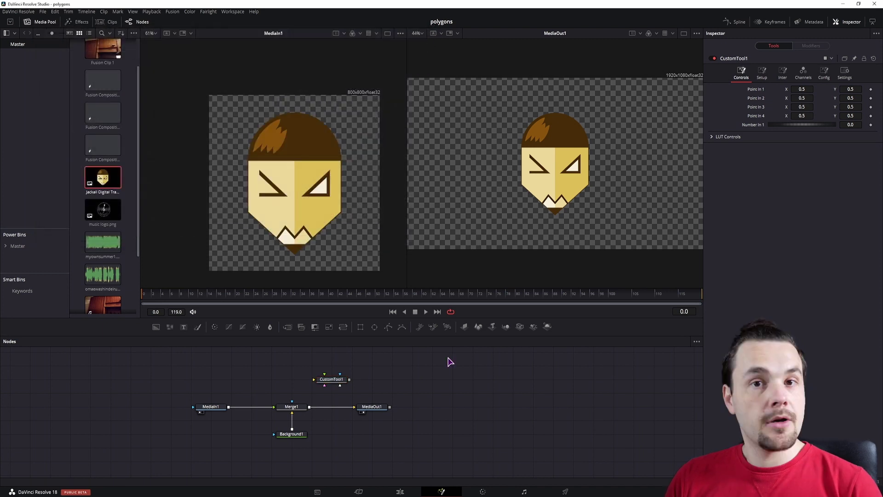
- Drive Number In 1 with an Audio (WAV) modifier loading omaewashindeirunani1.wav
right_click(758, 128)
mouse_move(782, 153)
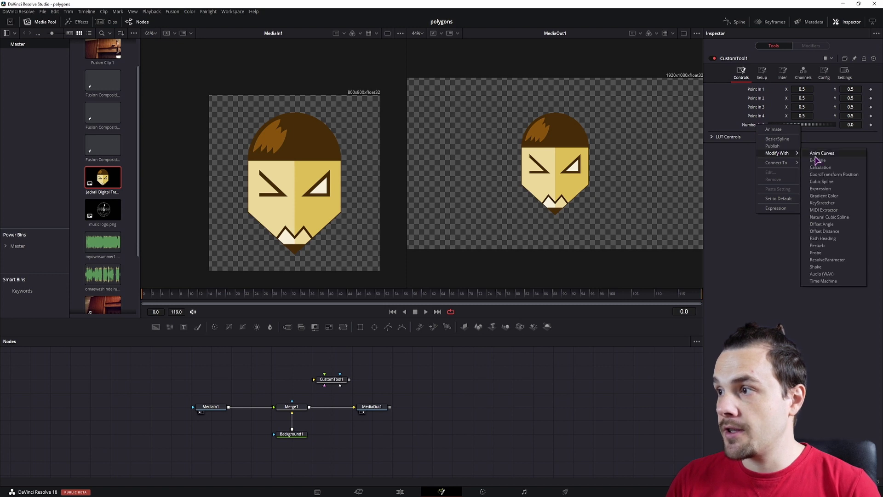
left_click(836, 274)
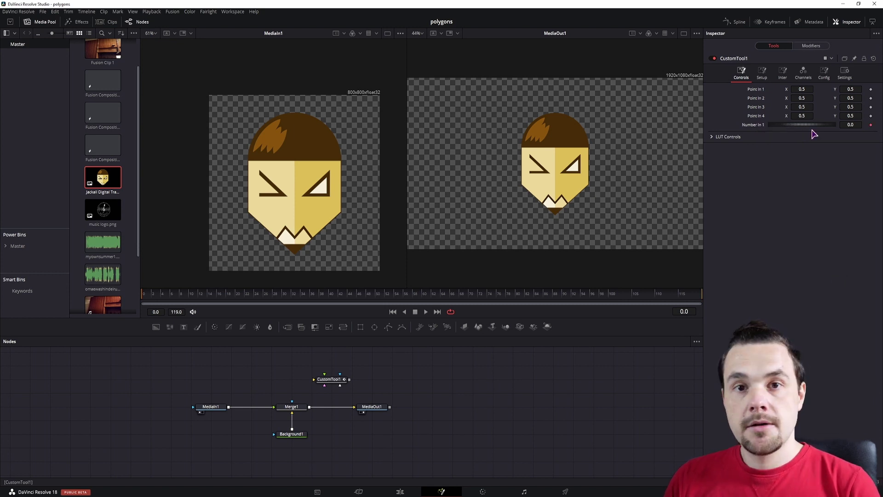
left_click(810, 46)
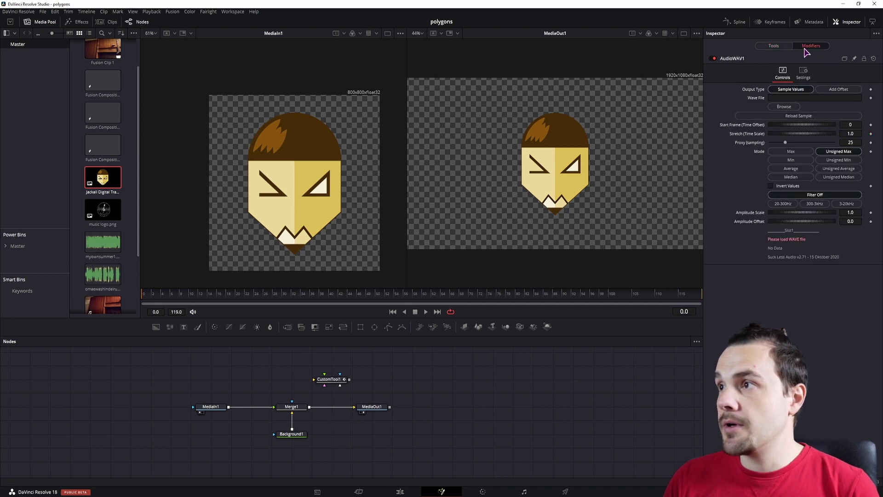
left_click(777, 98)
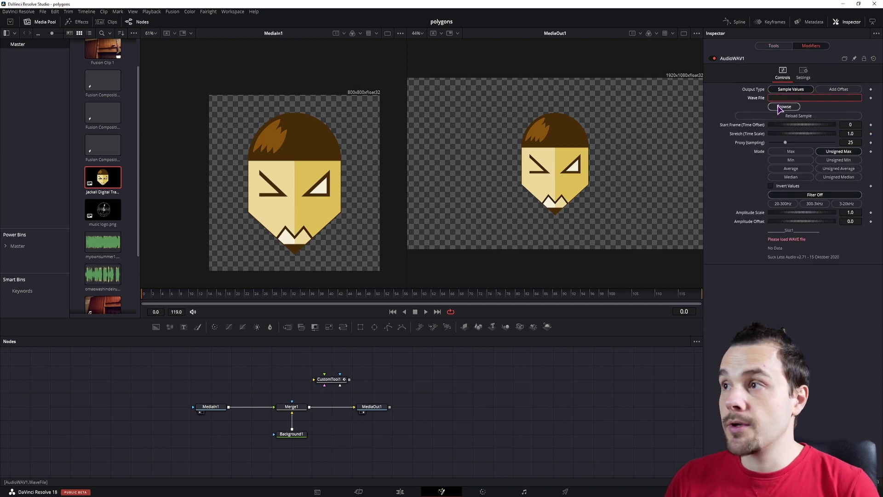
left_click(781, 107)
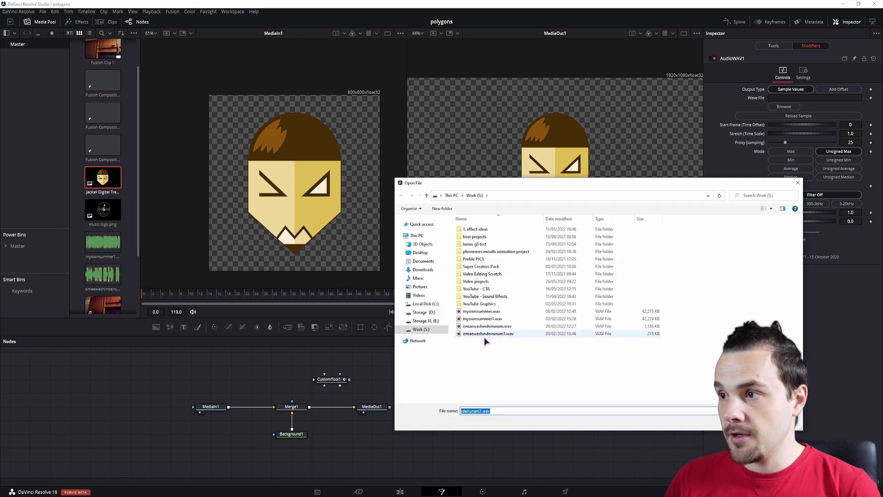
left_click(499, 335)
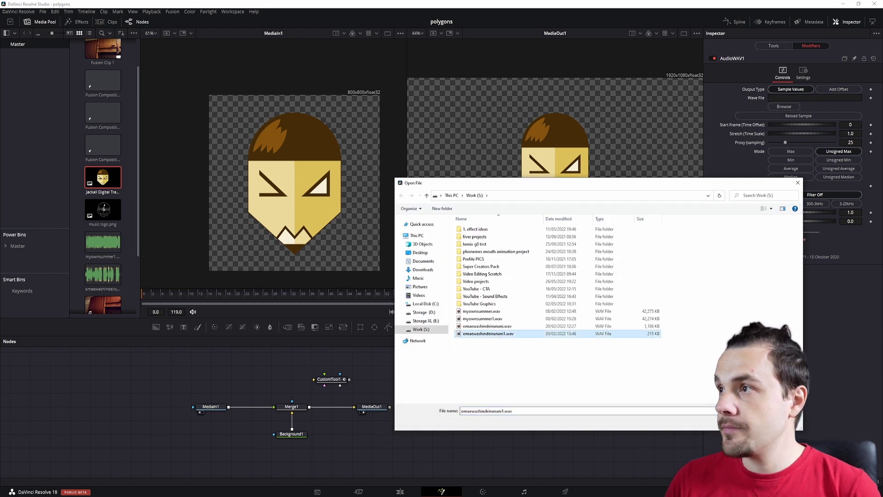
double_click(499, 335)
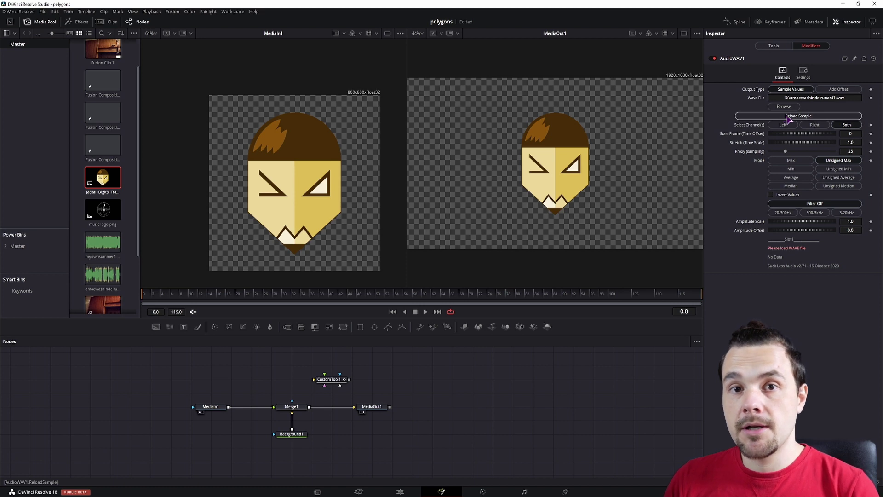
- Play back CustomTool1 to watch Number In 1 react, then return to the first frame
left_click(778, 46)
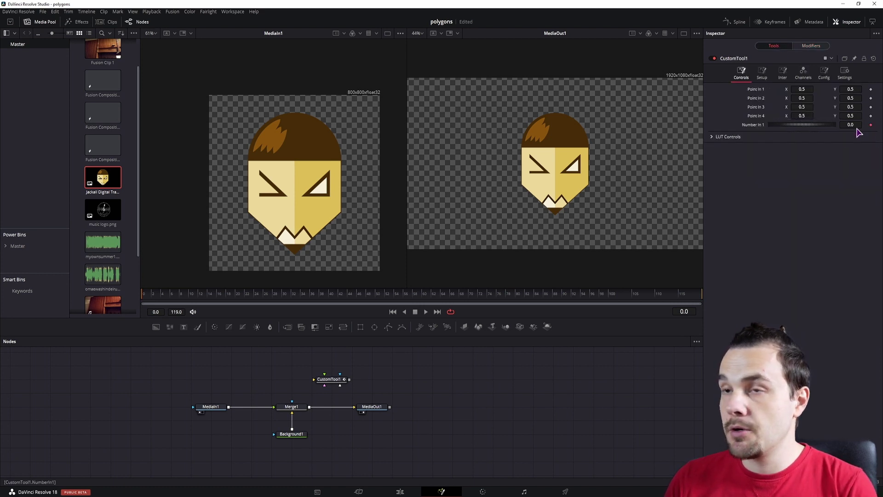
key("space")
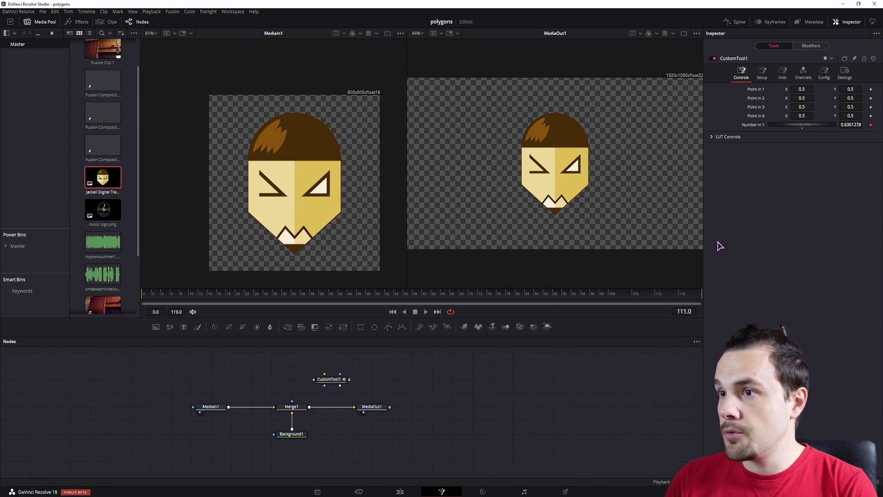
key("Left")
key("Left")
key("Left")
key("Left")
key("Left")
key("Left")
key("Left")
key("Left")
key("Left")
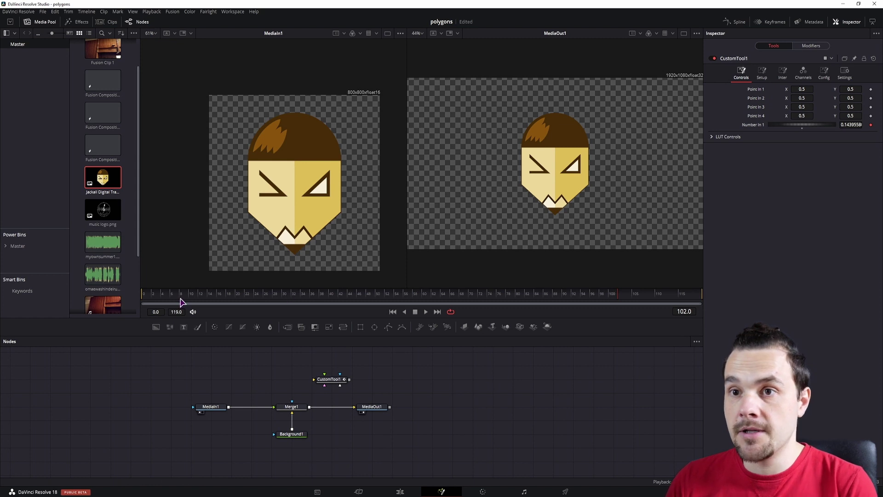
left_click_drag(180, 301, 146, 301)
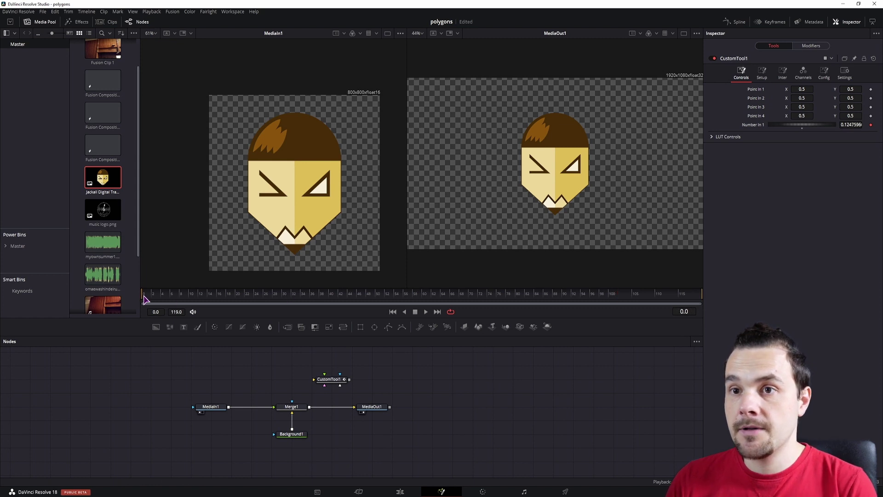
- Set the AudioWAV1 modifier's Amplitude Scale to 2.0
left_click(814, 46)
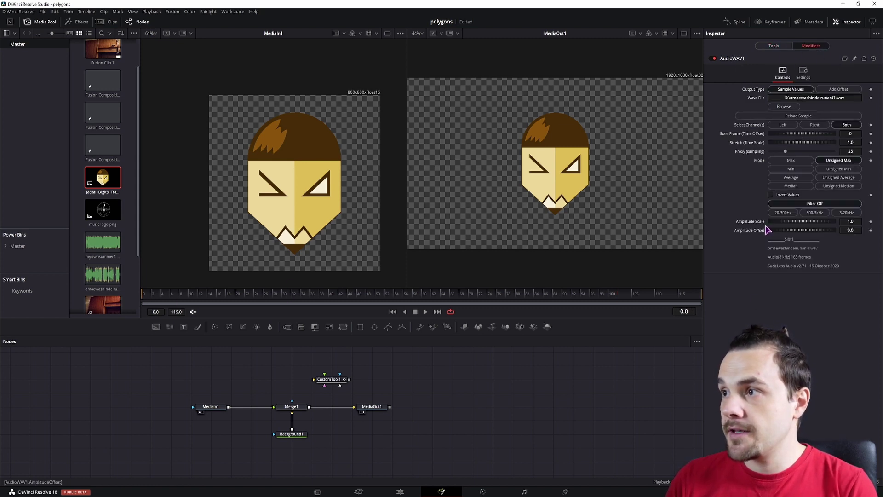
left_click(851, 222)
type("2")
key("Return")
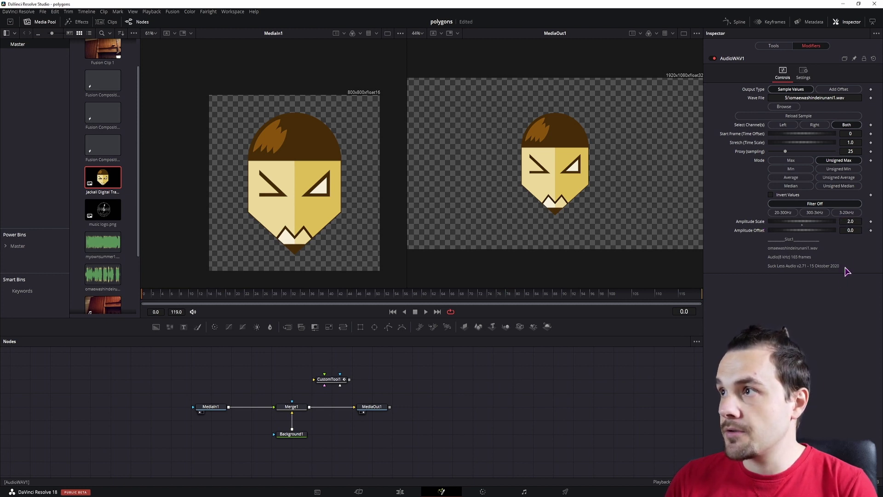
- Play back to check Number In 1's stronger response, then pin CustomTool1 in the Inspector
left_click(773, 46)
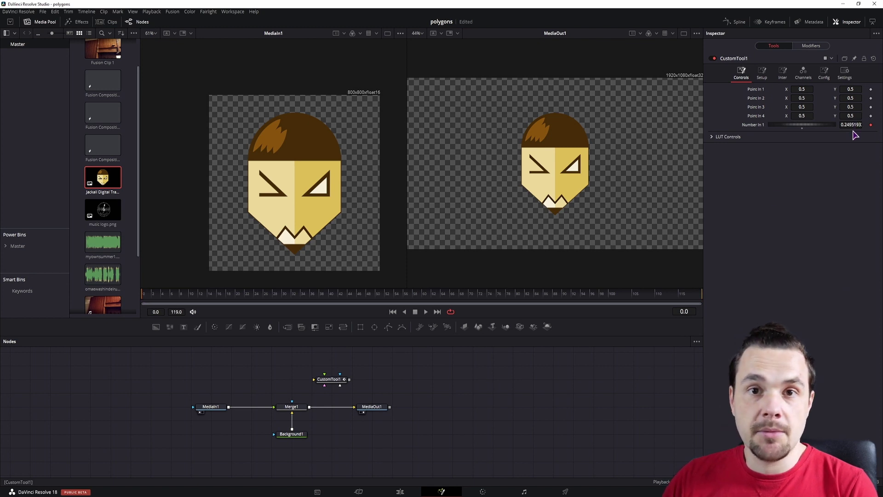
key("space")
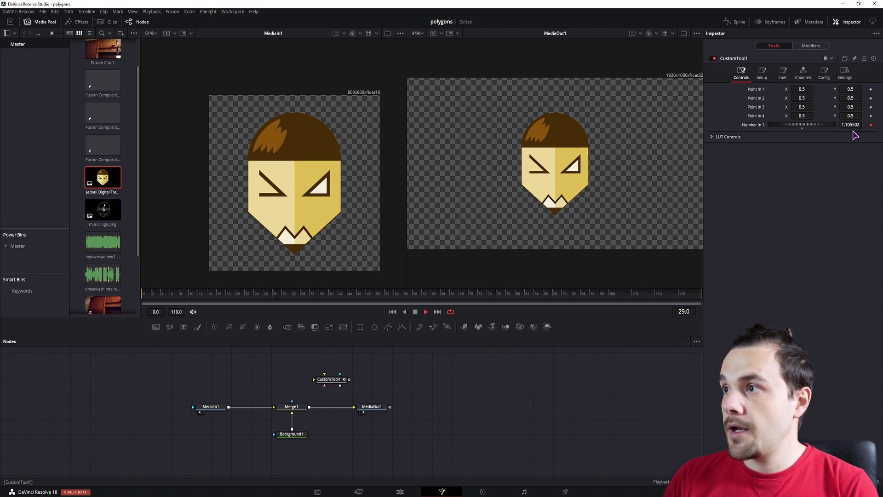
key("space")
key("Home")
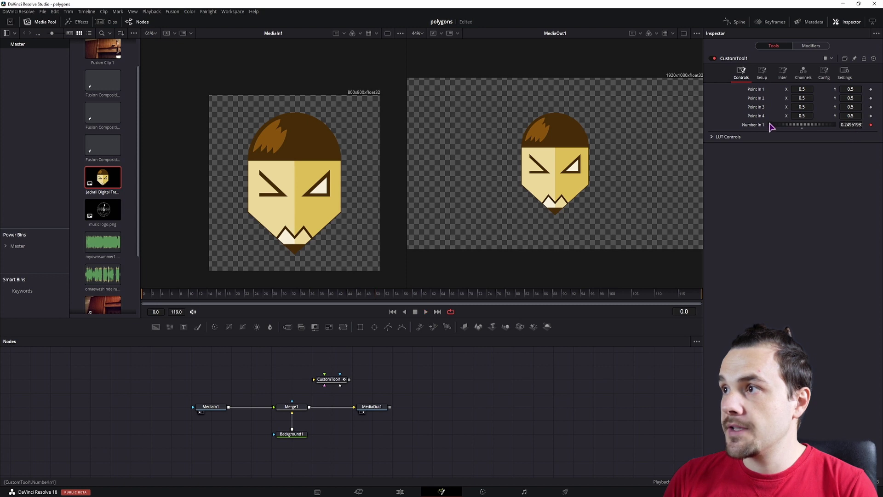
left_click(855, 59)
- Add an expression to Merge1's Blend linking it to CustomTool1.NumberIn1
left_click(292, 408)
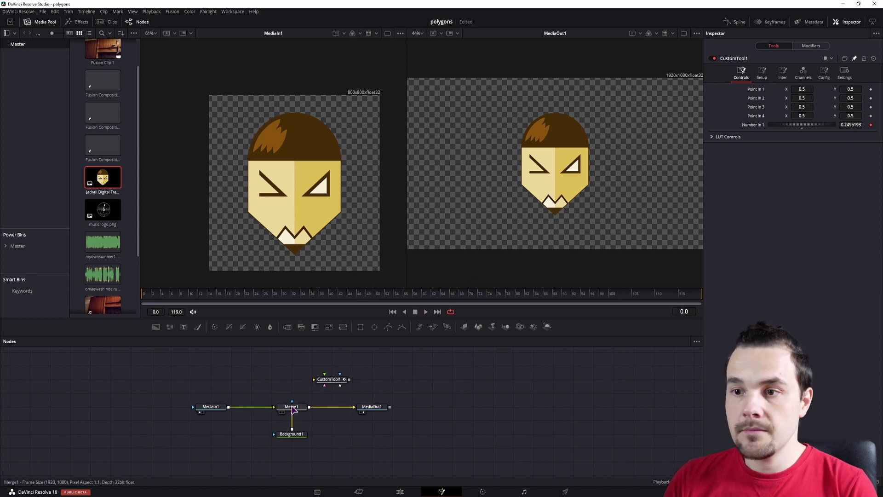
left_click(291, 407)
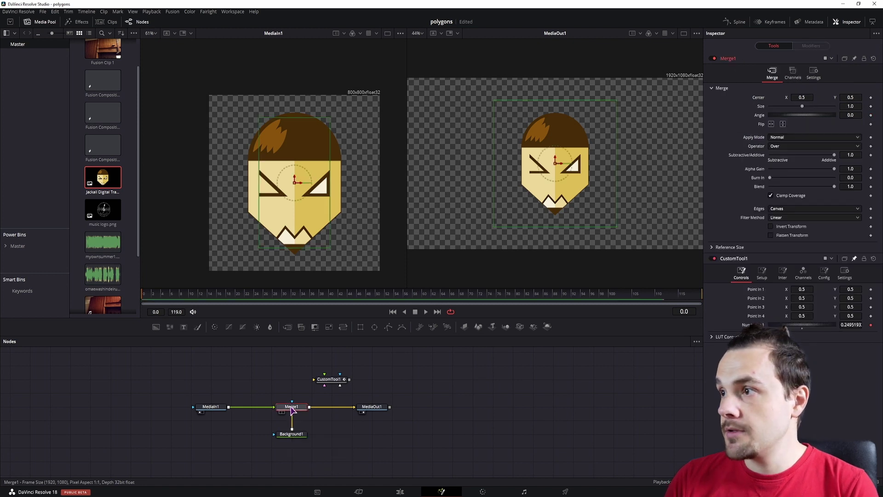
right_click(760, 189)
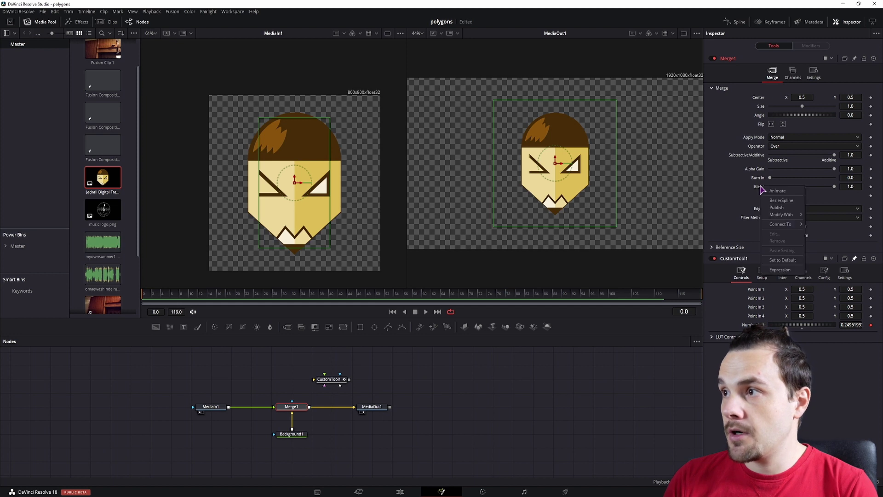
left_click(780, 271)
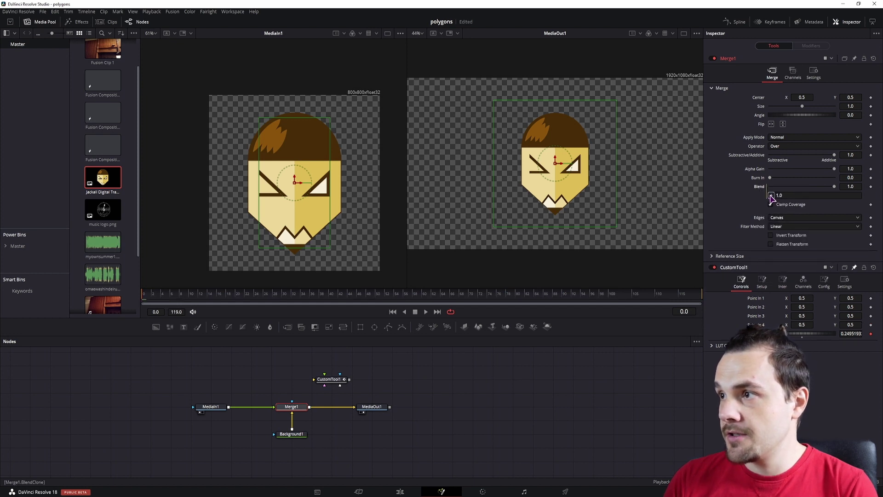
left_click_drag(756, 217, 760, 333)
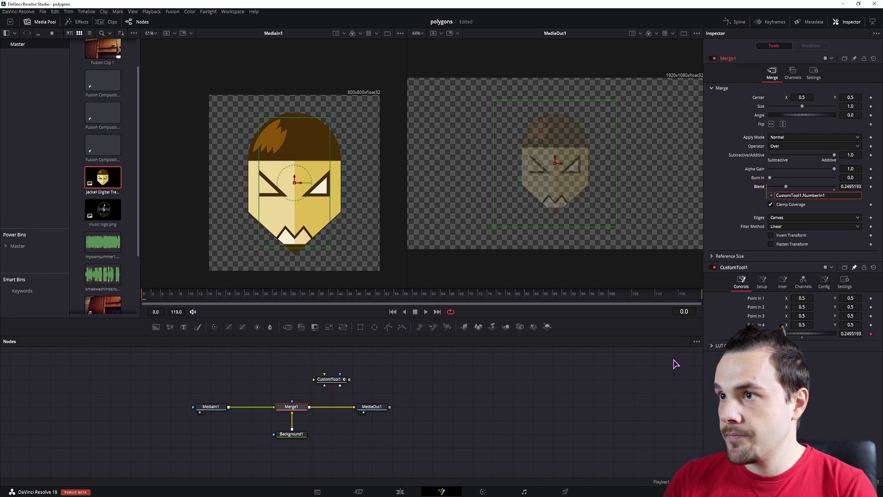
- Scrub through frames 10, 16 and 32 to watch the face dim with Blend
mouse_move(143, 300)
left_mouse_down()
mouse_move(380, 297)
mouse_move(145, 296)
left_mouse_up()
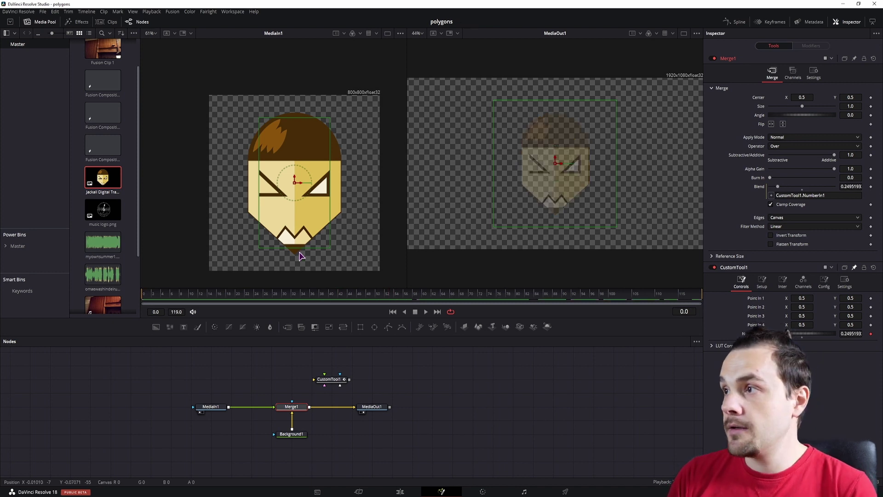
key("Right")
key("Right")
key("Right")
key("Right")
key("Right")
key("Right")
key("Right")
key("Right")
key("Right")
key("Right")
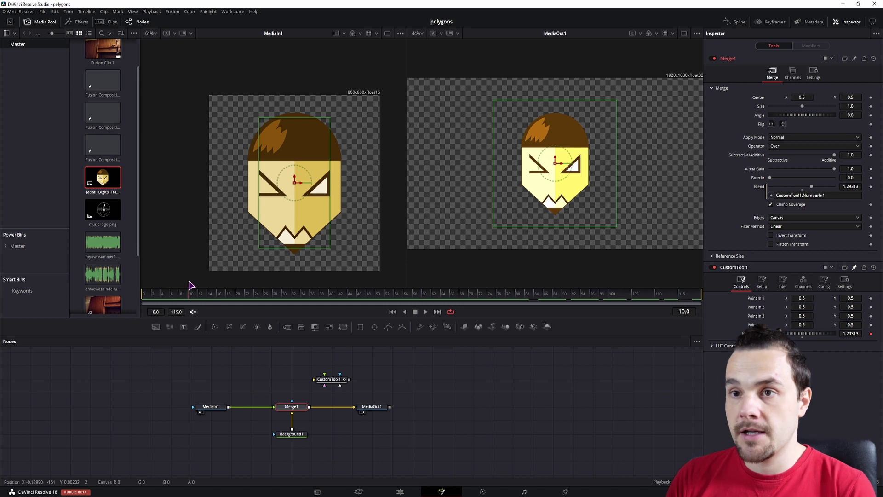
key("Right")
key("Right")
key("Right")
key("Right")
key("Right")
key("Right")
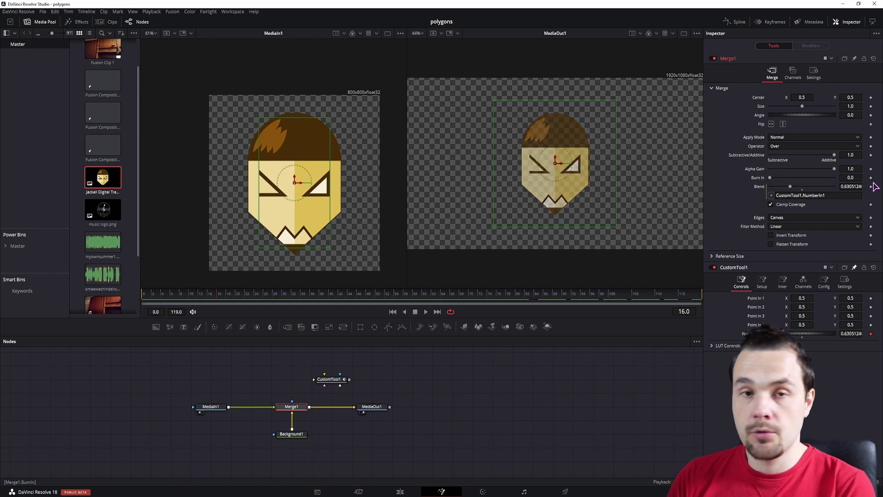
left_click_drag(258, 298, 294, 301)
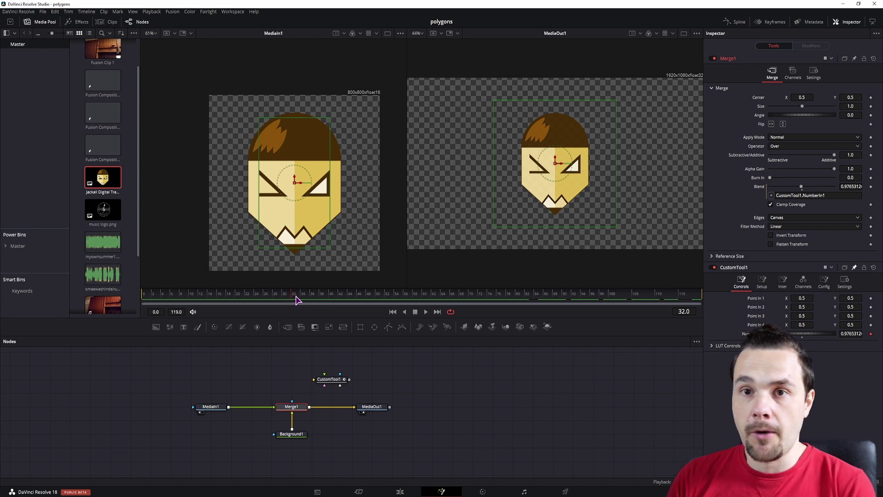
left_click_drag(297, 300, 313, 299)
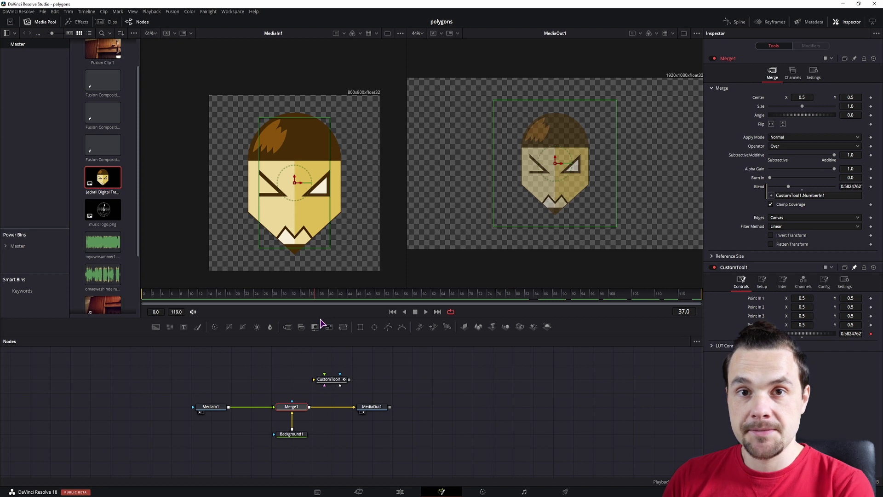
- Rewrite Merge1's Blend expression as iif(CustomTool1.NumberIn1 < 0.7, 0.2, 1)
left_click(777, 196)
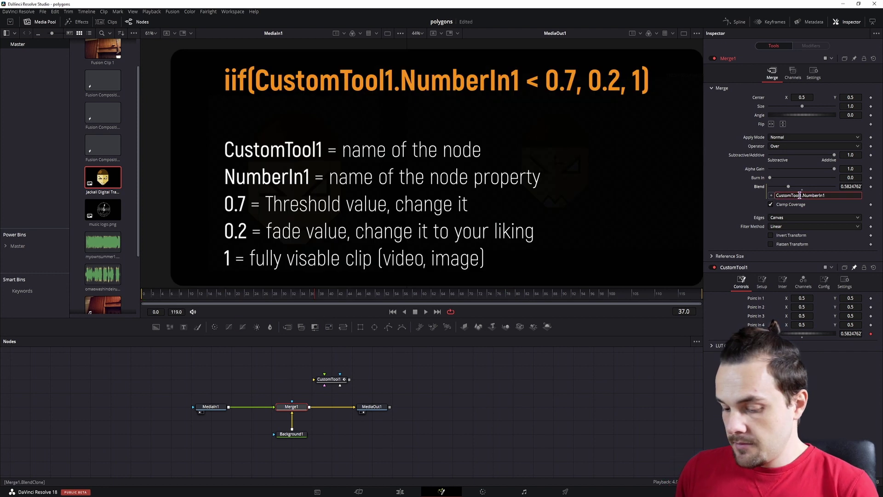
type("iif")
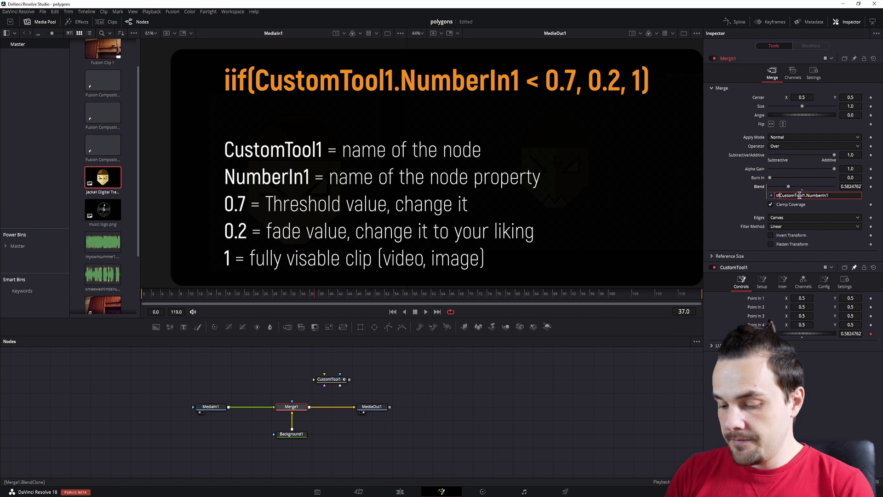
type("(")
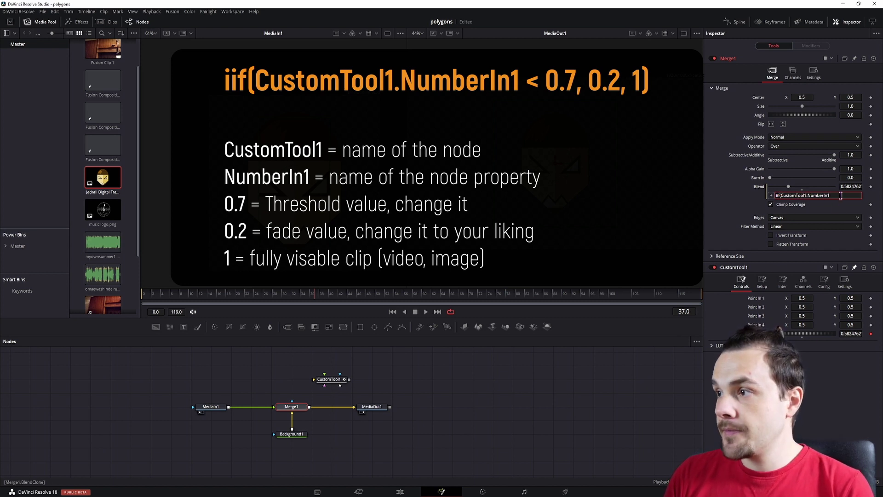
left_click(426, 312)
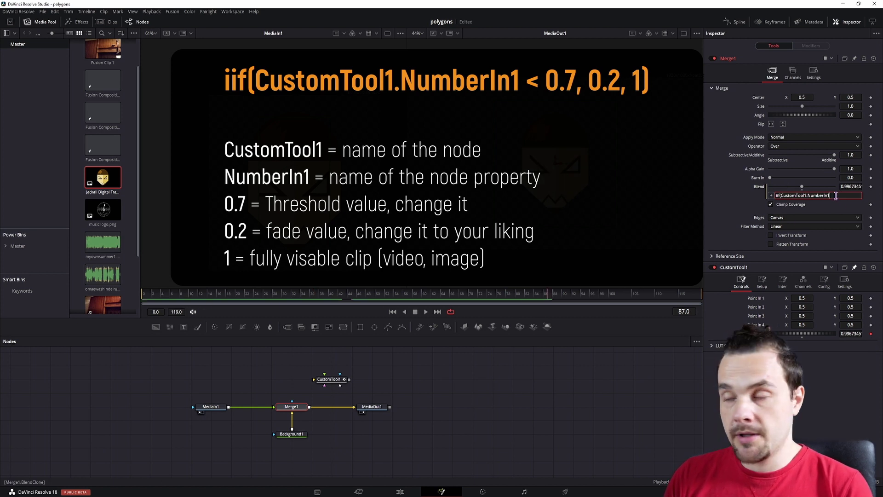
type("<0.7, 0.2, 1")
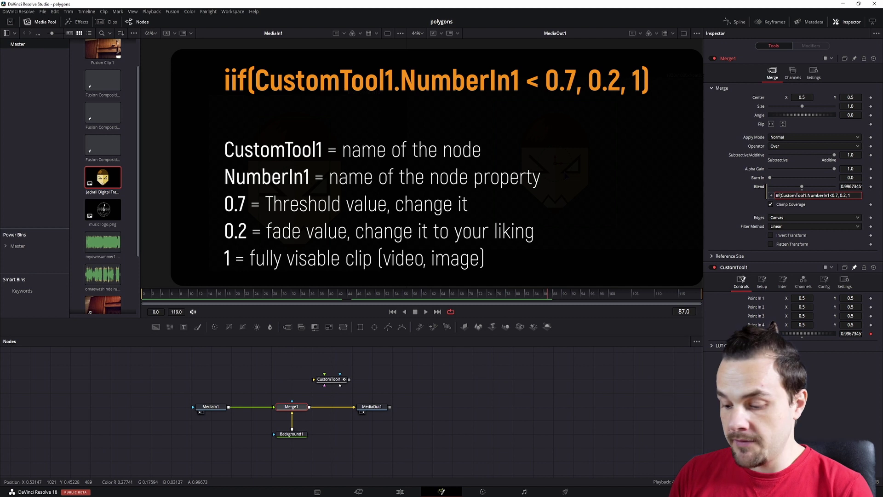
key("Return")
- Select CustomTool1 to view its controls, then return to the Edit page
key("Home")
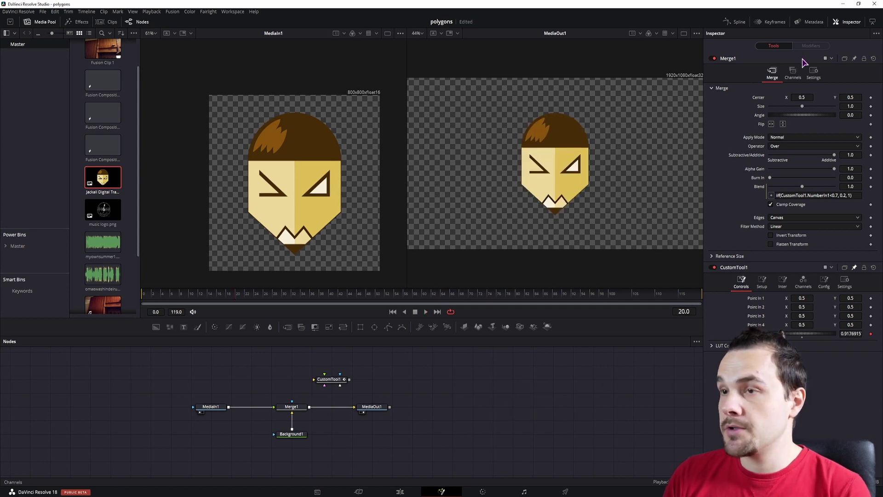
left_click(335, 384)
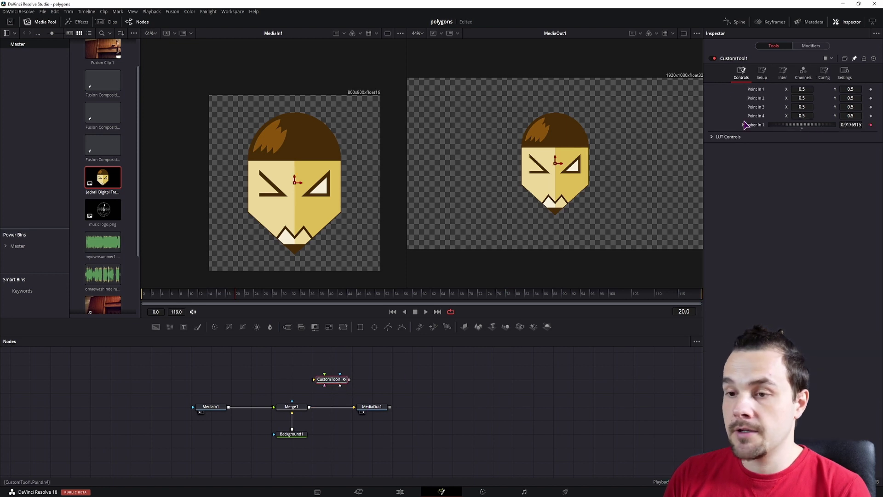
left_click(400, 492)
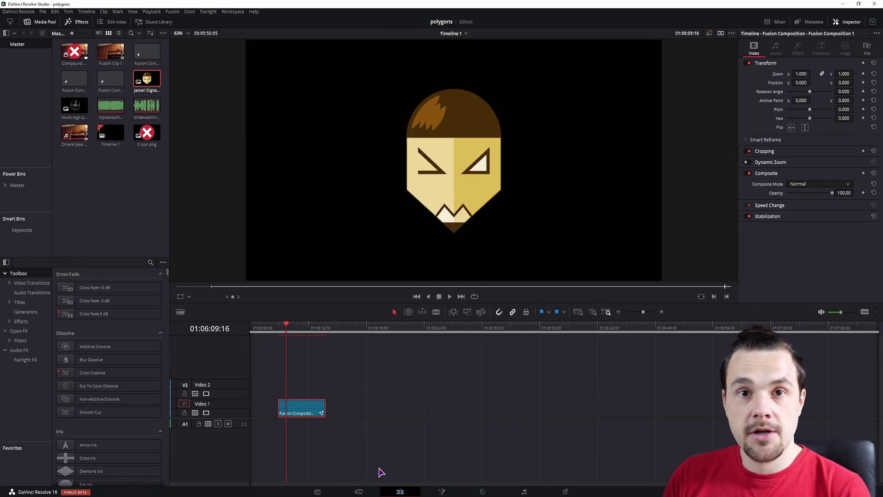
- Place omaewashindeirunani1.wav on A1, extend Fusion Composition 1 to its length, and play it back
left_click(278, 333)
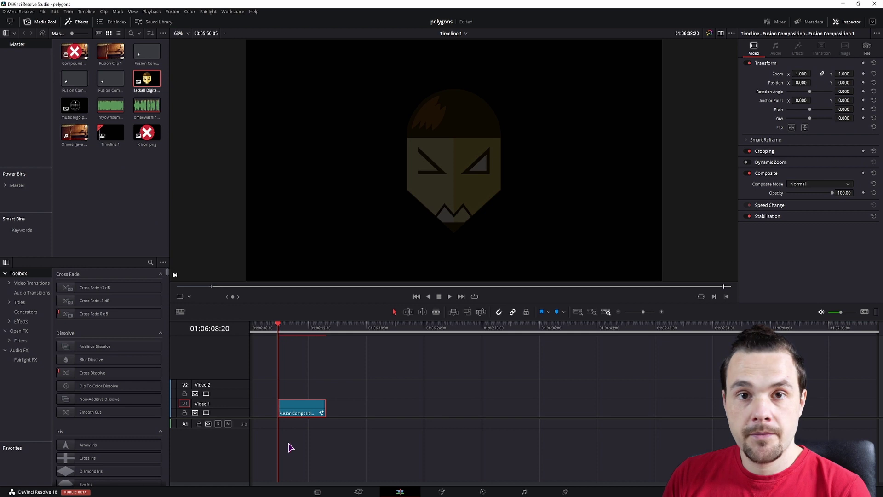
left_click_drag(147, 106, 280, 426)
left_click(322, 408)
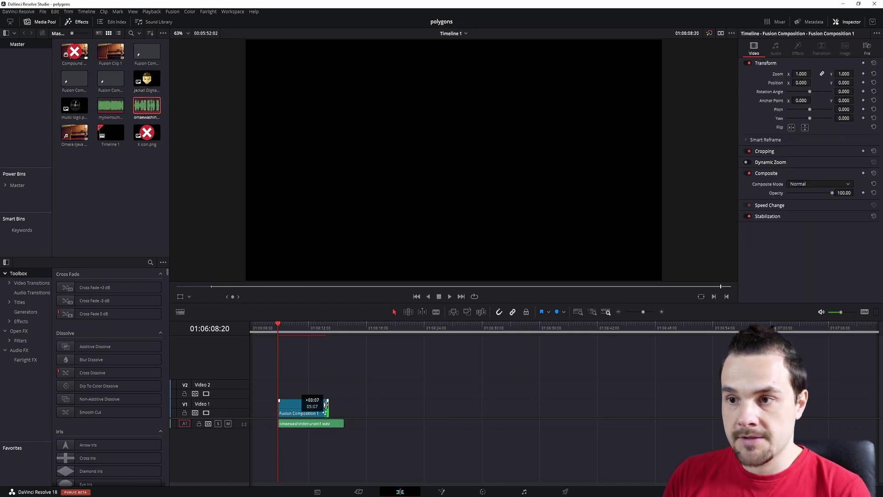
left_click_drag(323, 405, 343, 405)
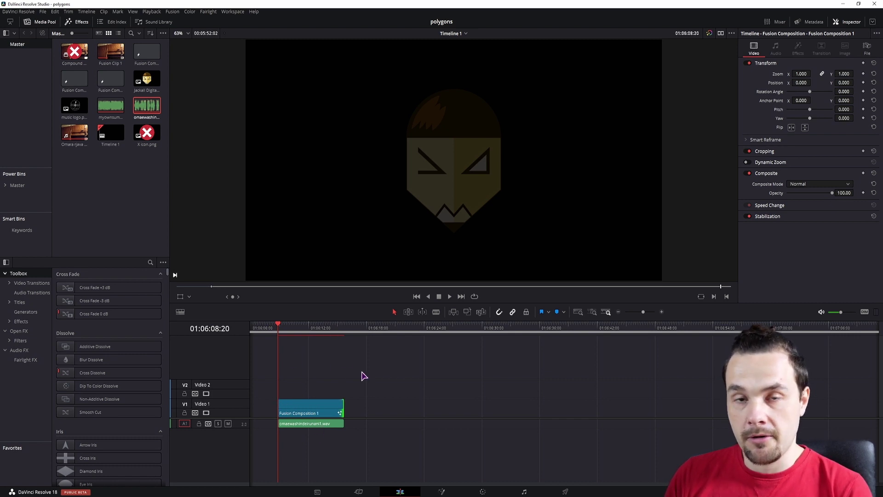
key("space")
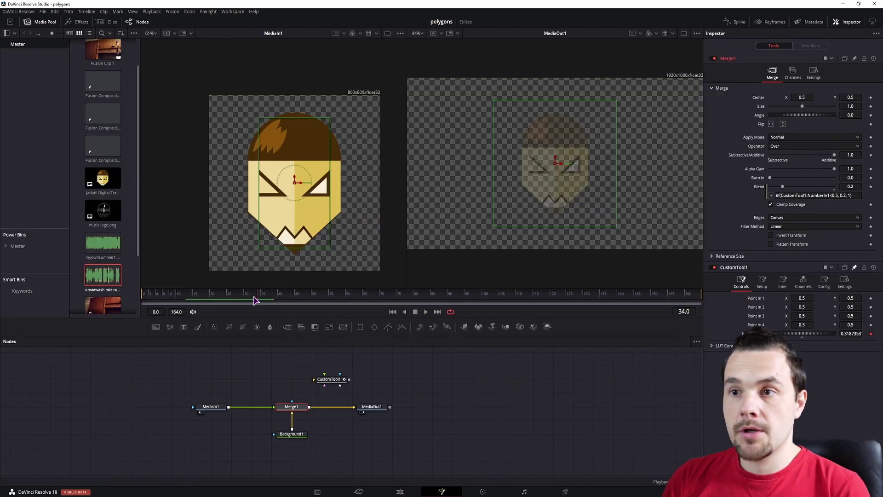
- Lower Merge1's Blend expression threshold from 0.7 to 0.3 after scrubbing around frames 30-42
mouse_move(272, 306)
left_mouse_down()
mouse_move(247, 297)
mouse_move(264, 302)
left_mouse_up()
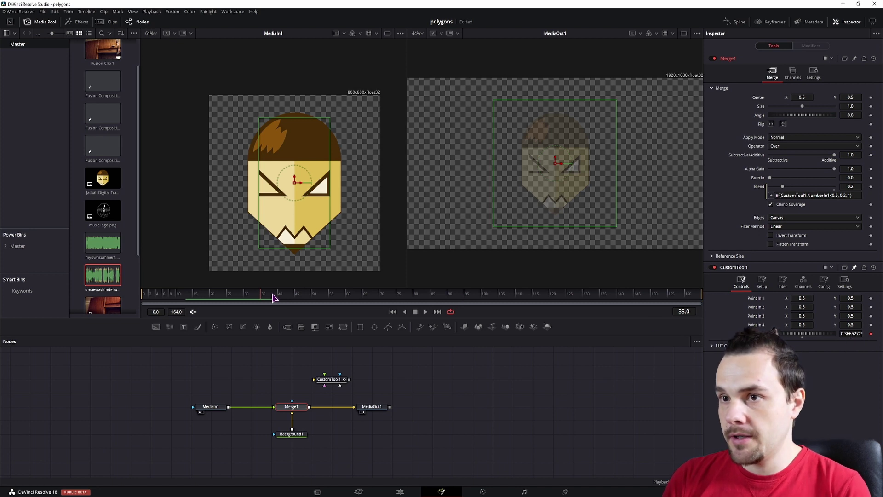
left_click_drag(273, 298, 287, 298)
left_click(837, 195)
type(".5")
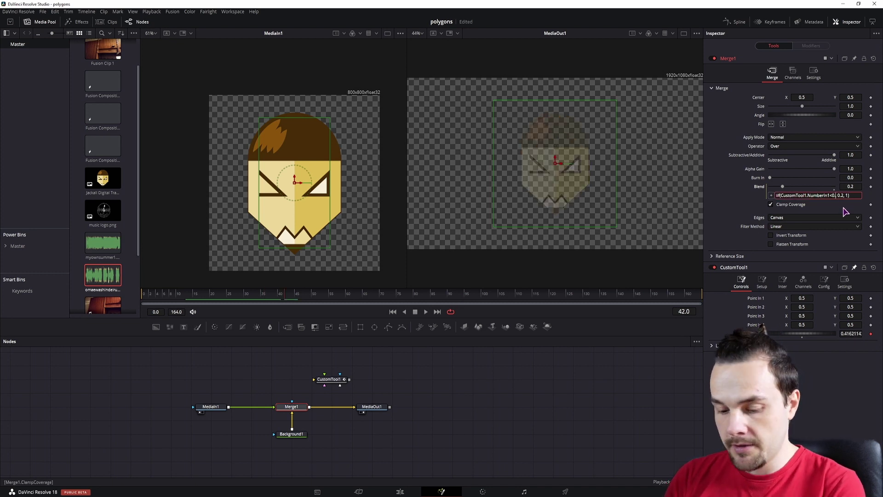
type("3")
key("Return")
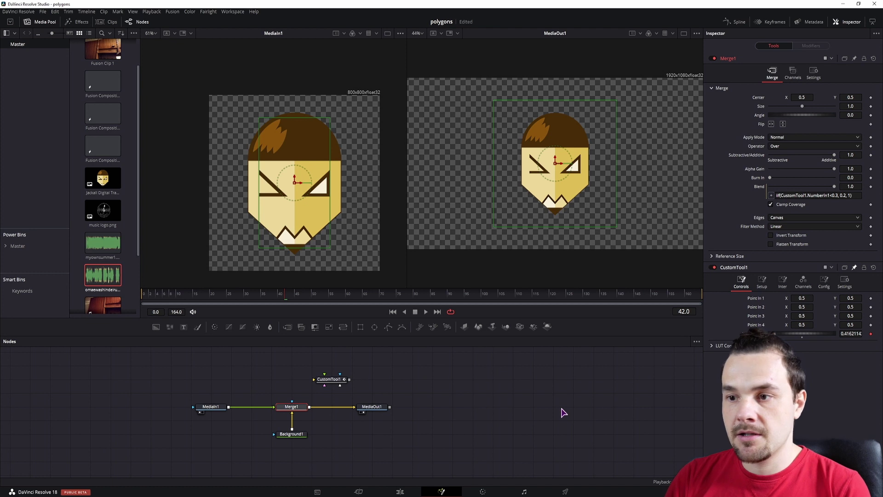
- Check the result on the Edit page, return to Fusion, and move MediaOut1 further right
left_click(401, 491)
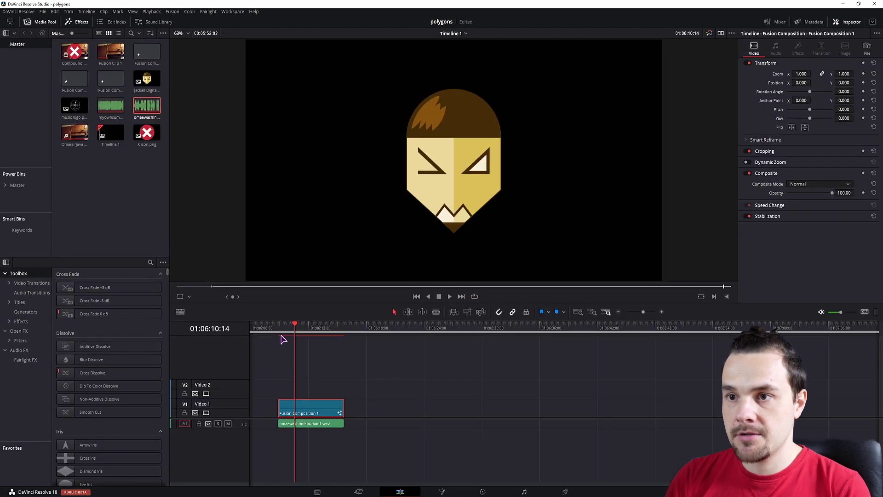
key("shift+5")
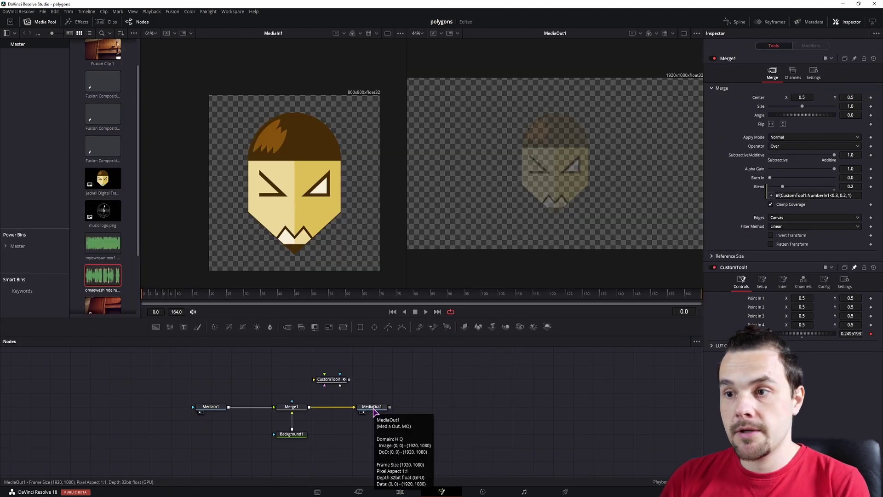
left_click_drag(374, 412, 396, 410)
- Add X icon.png to the node graph as MediaIn2 and preview it in the left viewer
left_click_drag(210, 407, 175, 407)
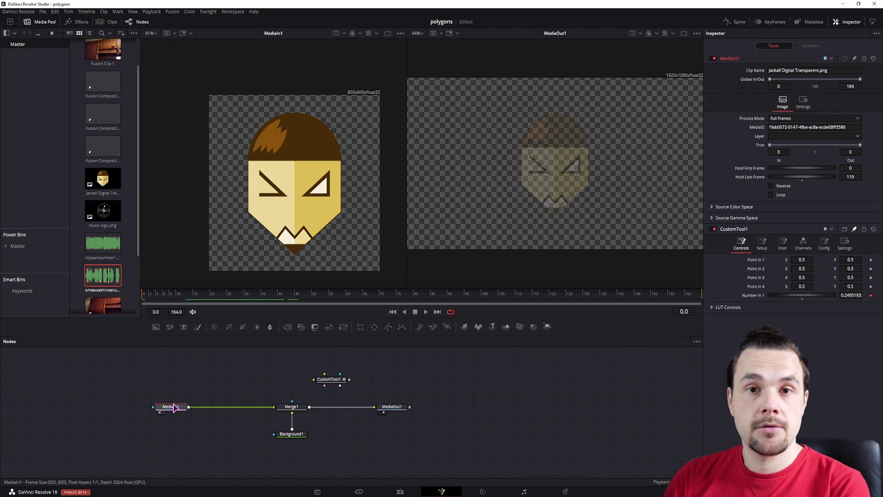
scroll(106, 207, "down", 3)
left_click_drag(111, 295, 173, 380)
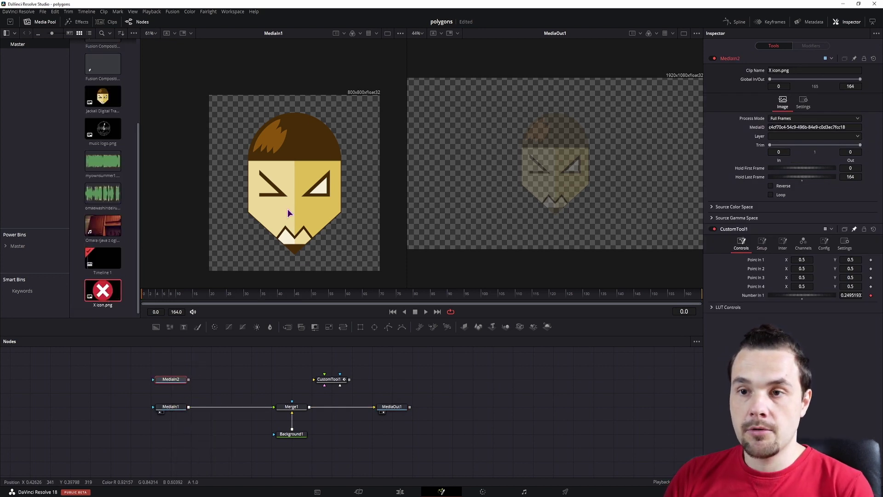
key("1")
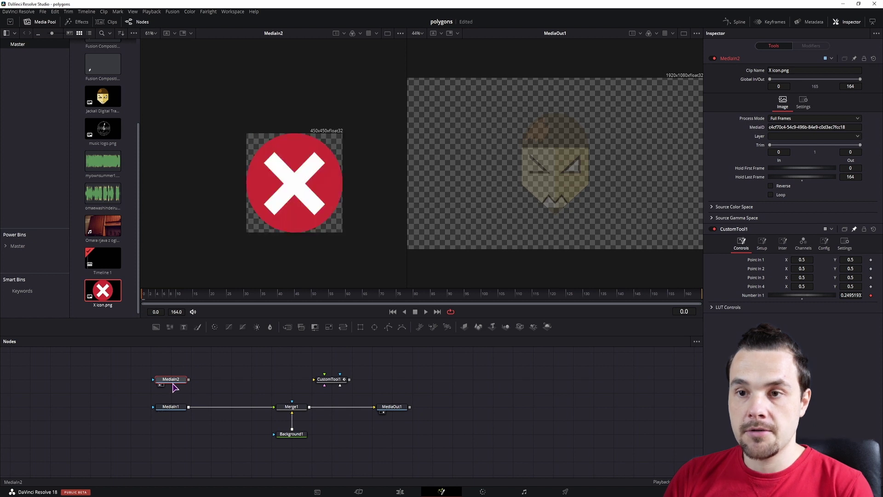
key("1")
left_click(223, 384)
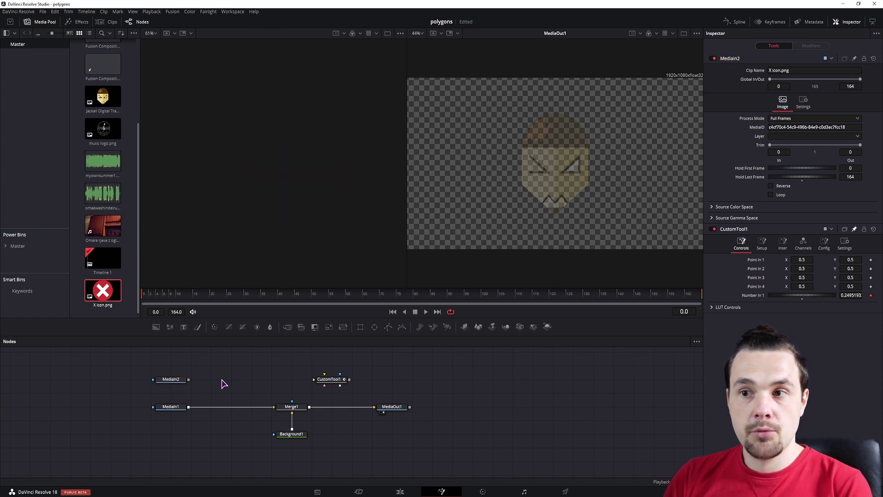
- Pull Merge1 out of the chain and merge MediaIn2's X icon over MediaIn1, adjusting its opacity
left_click(291, 408)
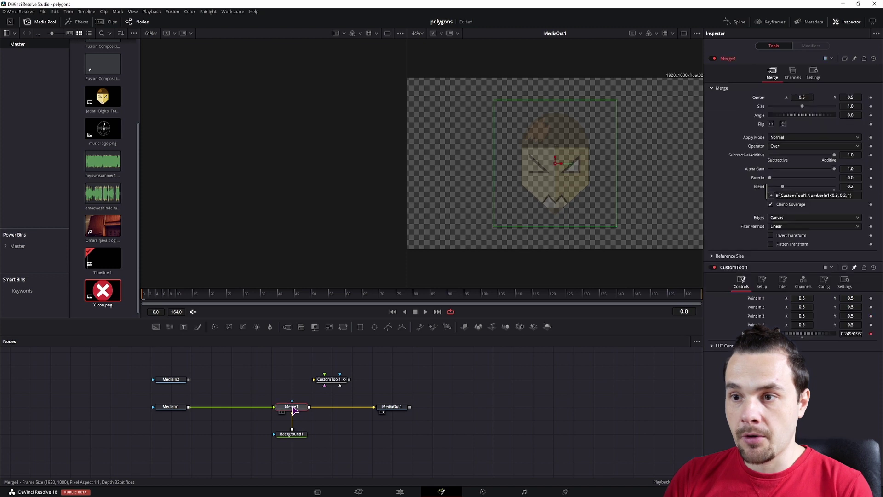
left_click(289, 410, "shift")
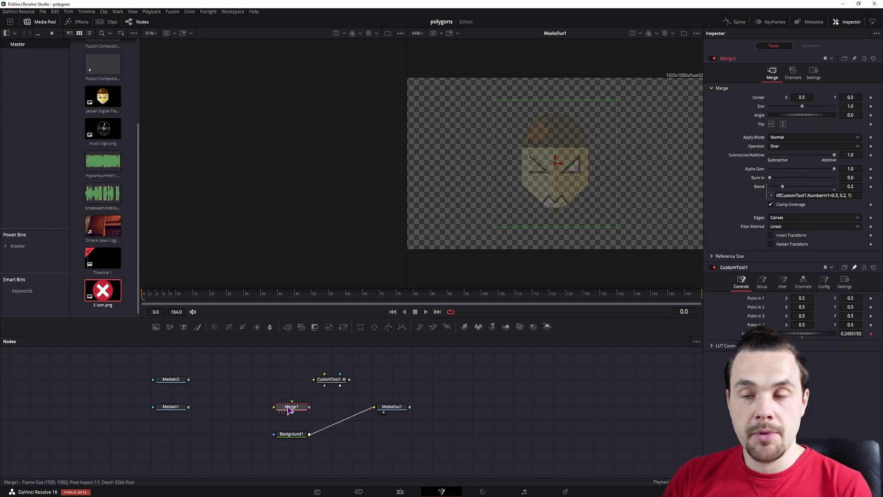
left_click_drag(289, 409, 229, 450)
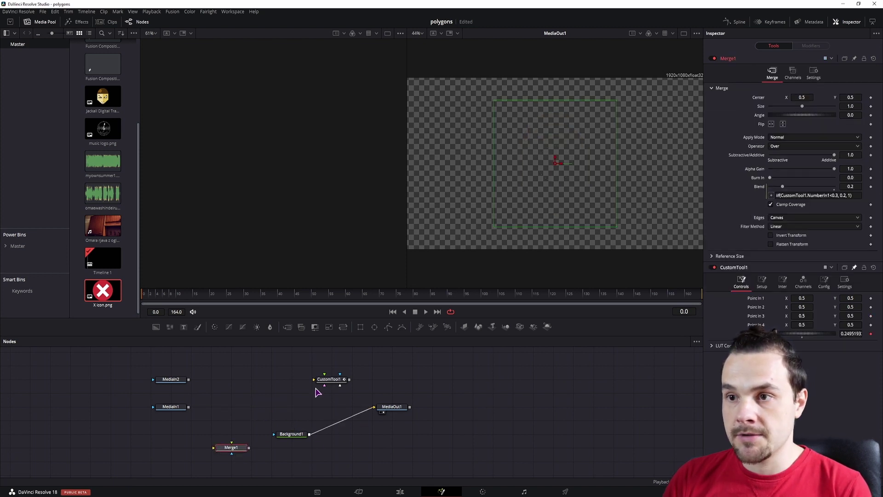
left_click(301, 327)
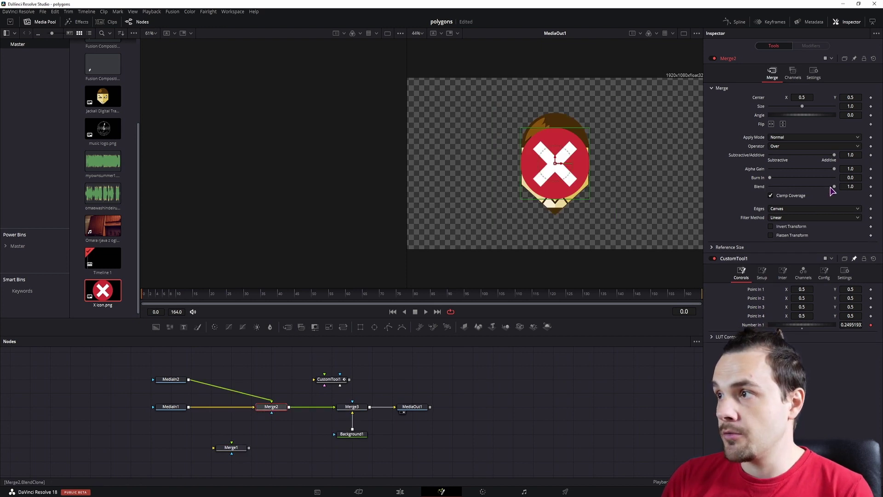
mouse_move(834, 187)
left_mouse_down()
mouse_move(746, 193)
mouse_move(873, 192)
mouse_move(710, 195)
mouse_move(847, 193)
left_mouse_up()
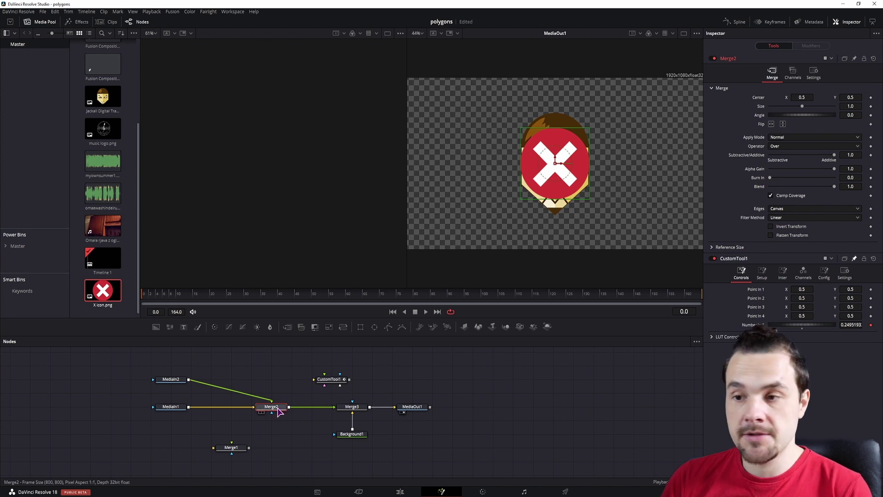
- Search the tool list for 'Custom Tool' with Merge2 deselected
left_click(275, 371)
key("shift+space")
type("Custom Tool")
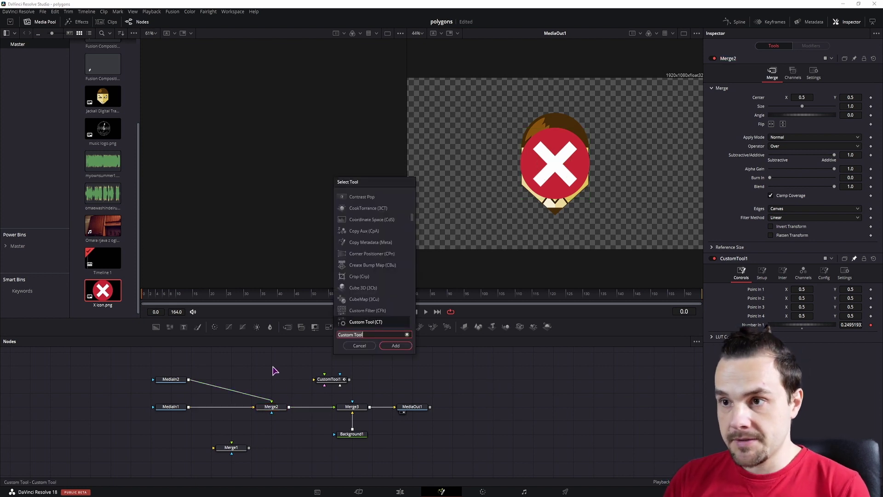
- Add a Dissolve node and wire both MediaIn1 and MediaIn2 into Dissolve1
key("BackSpace")
key("BackSpace")
key("BackSpace")
key("BackSpace")
key("BackSpace")
key("BackSpace")
key("BackSpace")
key("BackSpace")
key("BackSpace")
key("BackSpace")
key("BackSpace")
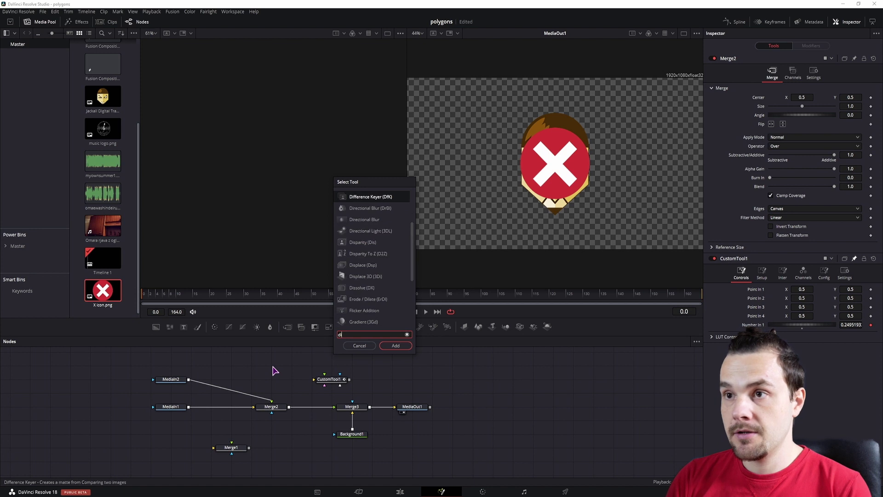
type("diss")
double_click(356, 197)
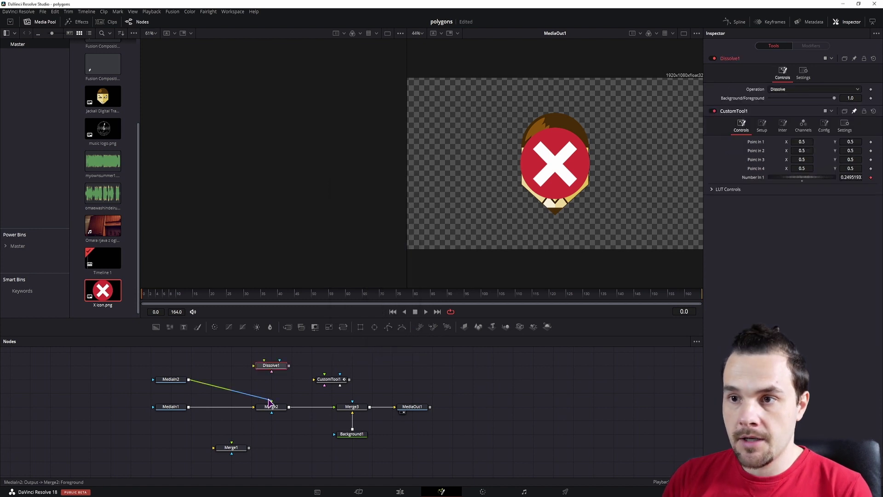
left_click_drag(274, 403, 254, 366)
- Test Merge2's X fade, then show Dissolve1's output in the left viewer
left_click(272, 406)
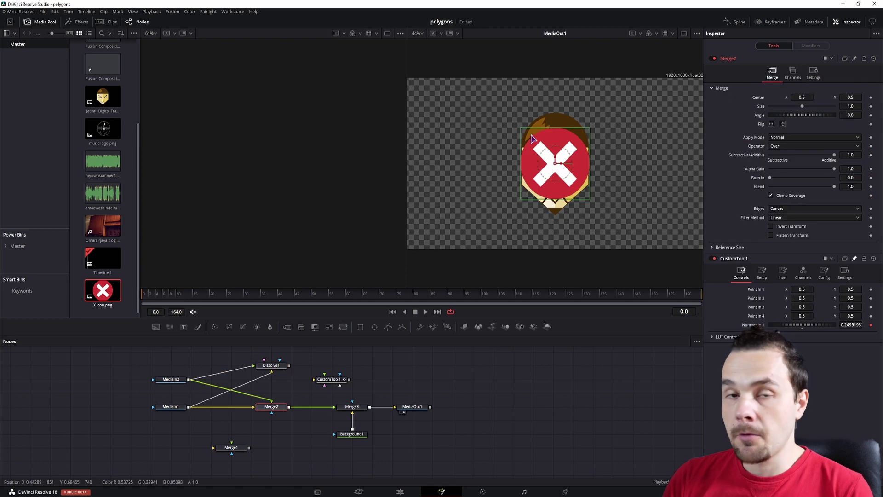
left_click_drag(834, 187, 856, 197)
left_click(270, 367)
key("1")
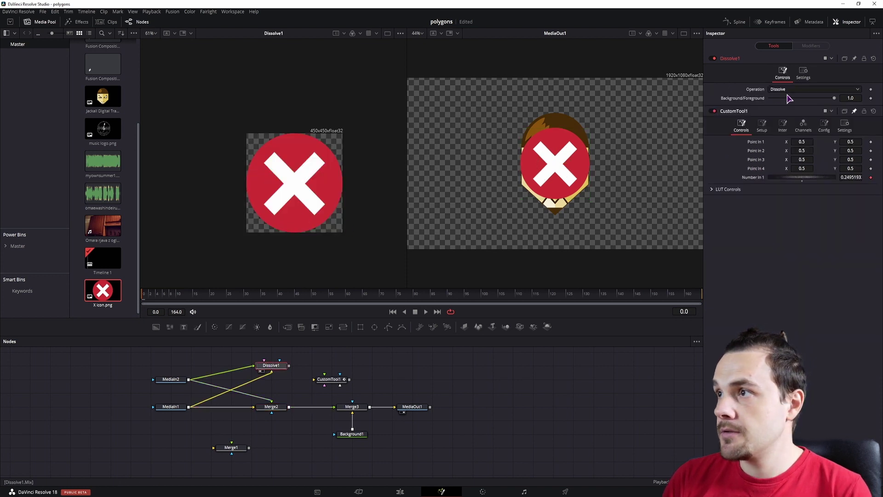
- Sweep Dissolve1's Background/Foreground mix between face and X, leaving it at 0.0
left_click_drag(833, 99, 685, 109)
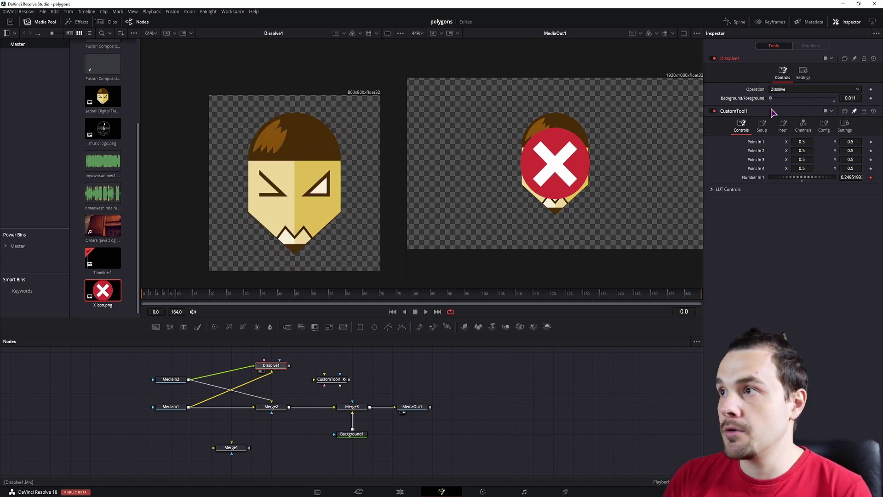
left_click_drag(770, 98, 794, 98)
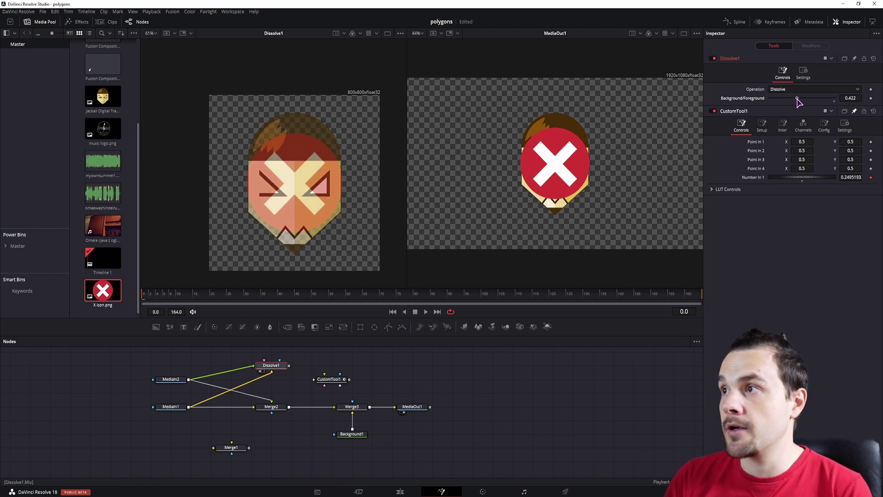
left_click_drag(798, 99, 707, 101)
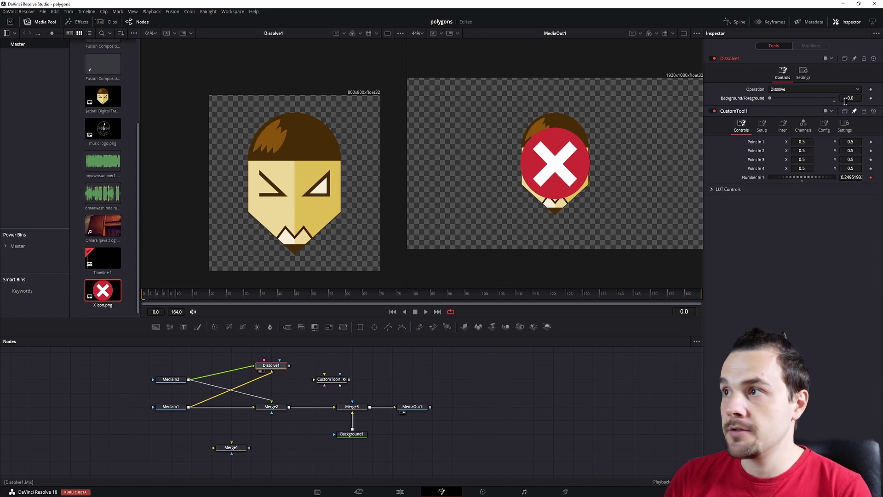
left_click_drag(773, 100, 736, 102)
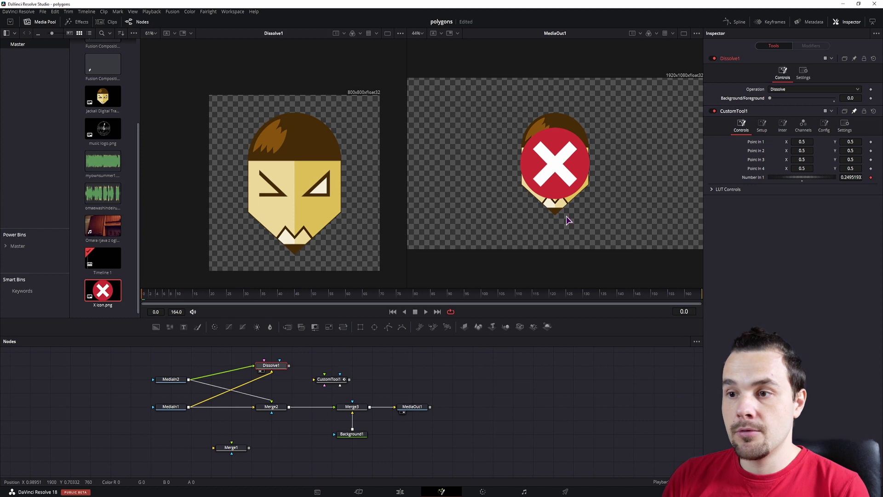
- Copy Merge1's Blend expression and paste it as an expression on Dissolve1's Background/Foreground mix
left_click(237, 453)
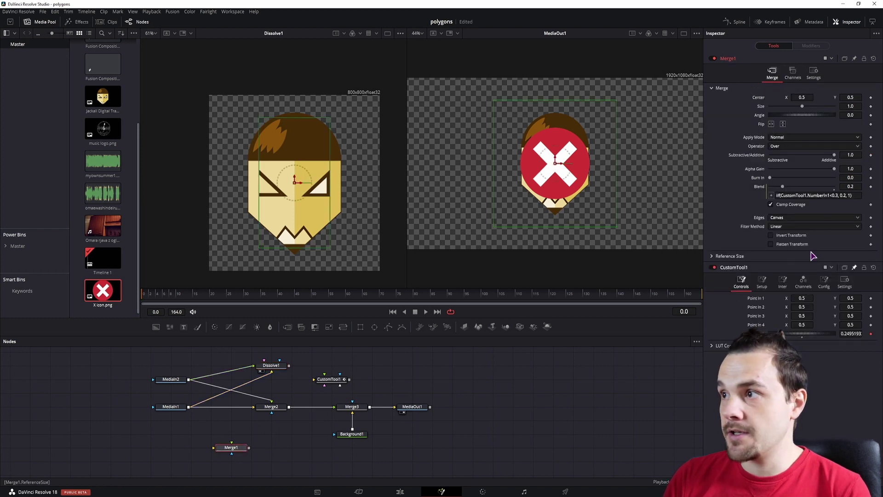
left_click(811, 195)
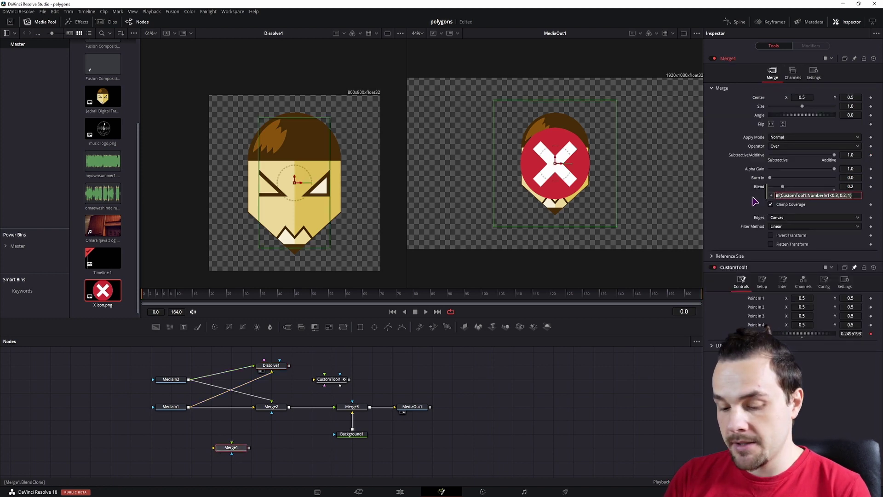
left_click(272, 366)
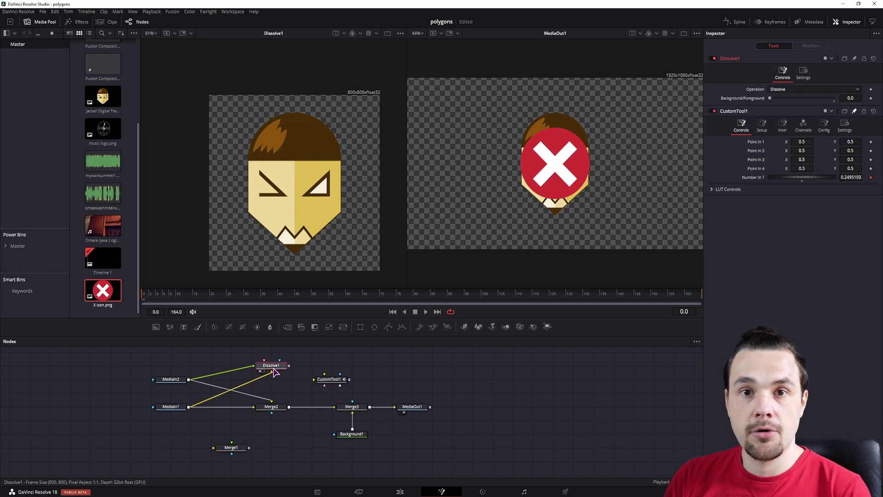
right_click(753, 99)
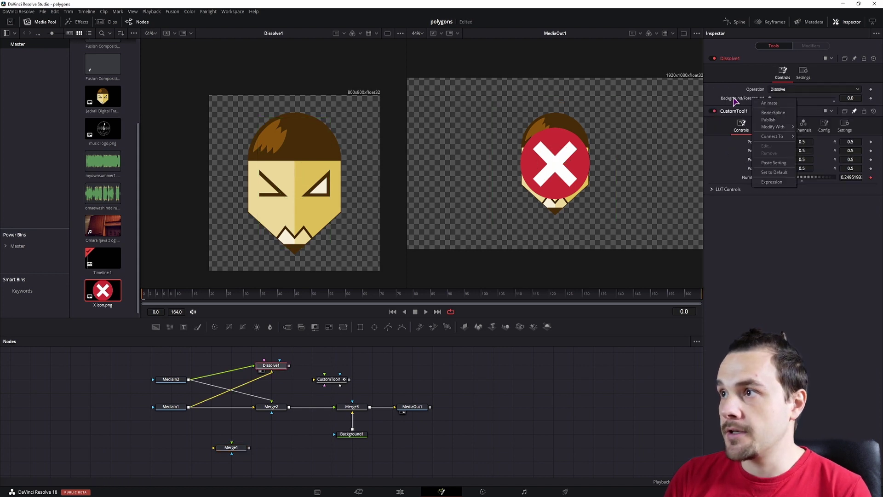
left_click(773, 182)
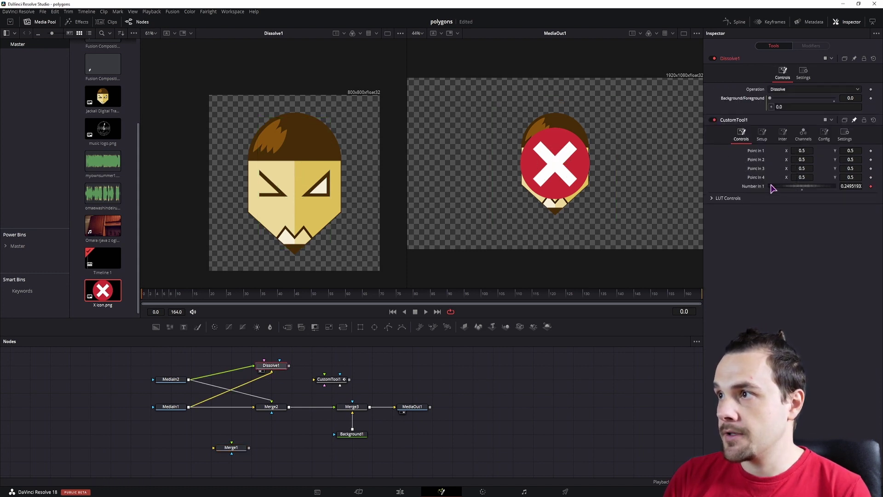
left_click(788, 106)
type("iif(CustomTool1.NumberIn1<0.3, 0.2, 1)")
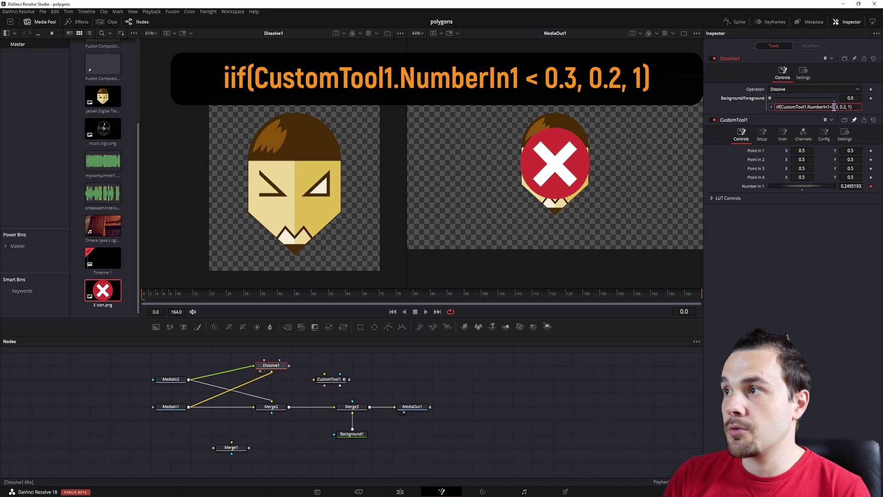
key("Return")
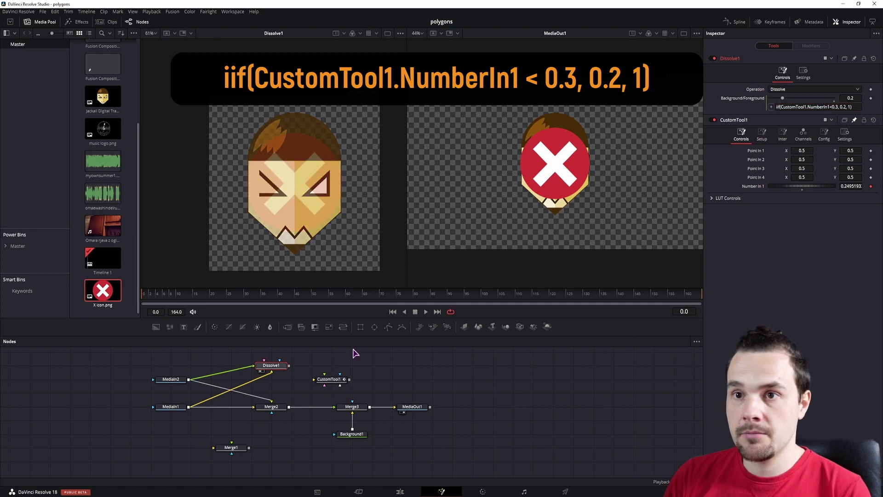
- Change the expression's low value to 0, giving iif(CustomTool1.NumberIn1 < 0.3, 0, 1)
left_click_drag(145, 301, 391, 300)
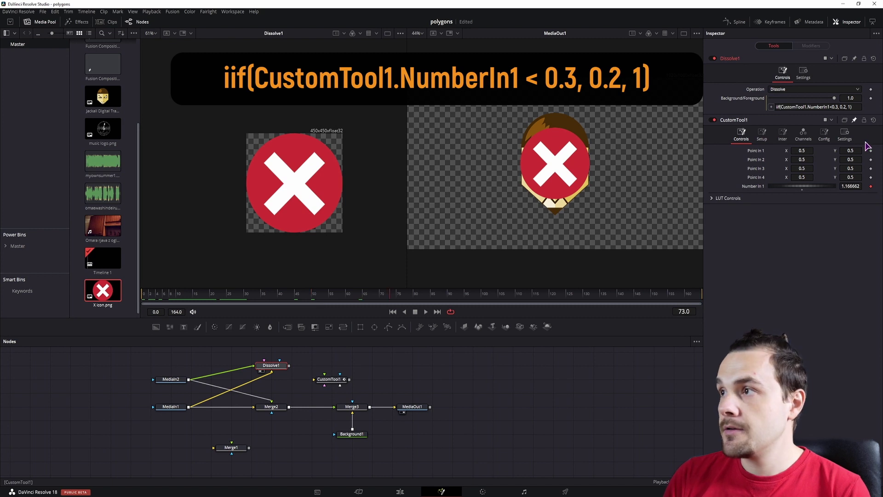
left_click(847, 107)
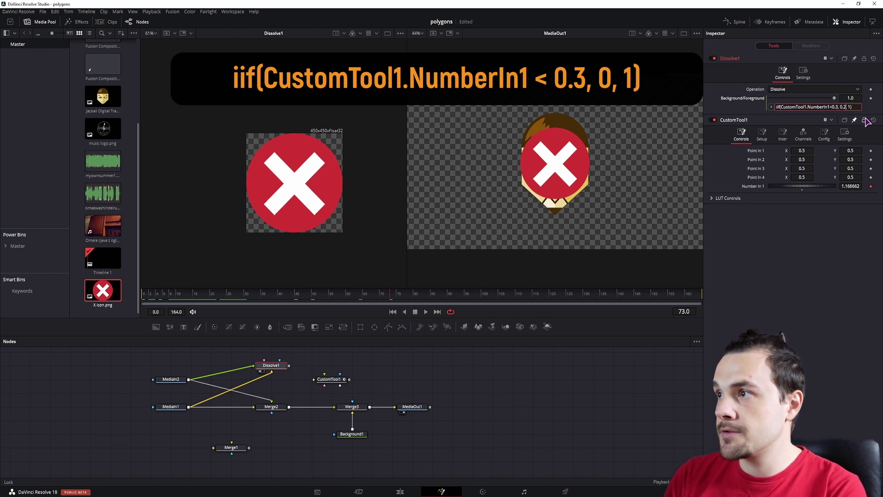
key("Return")
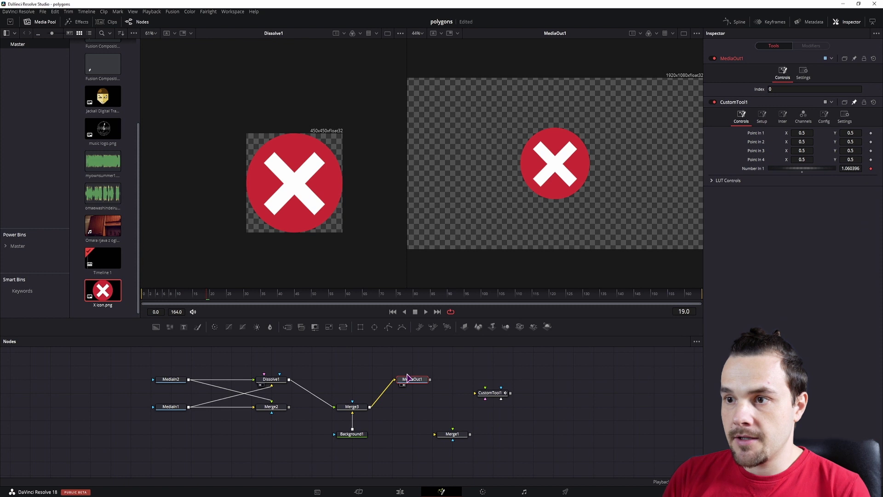
key("shift+4")
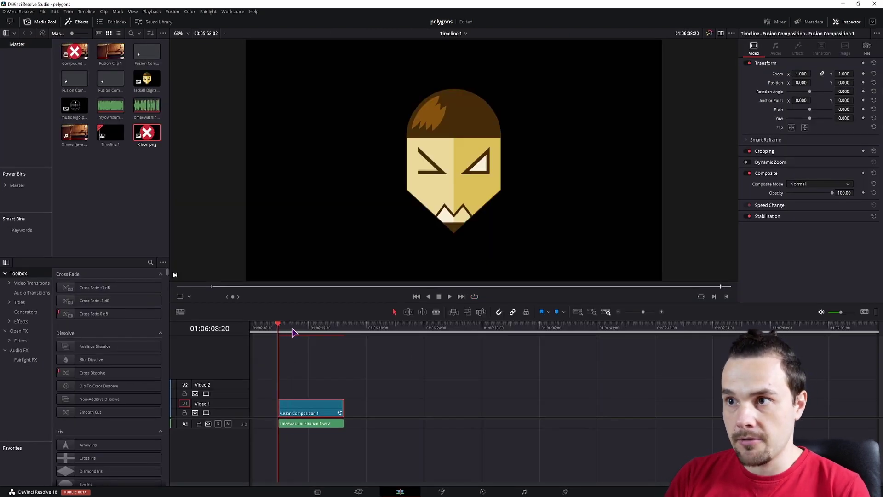
key("space")
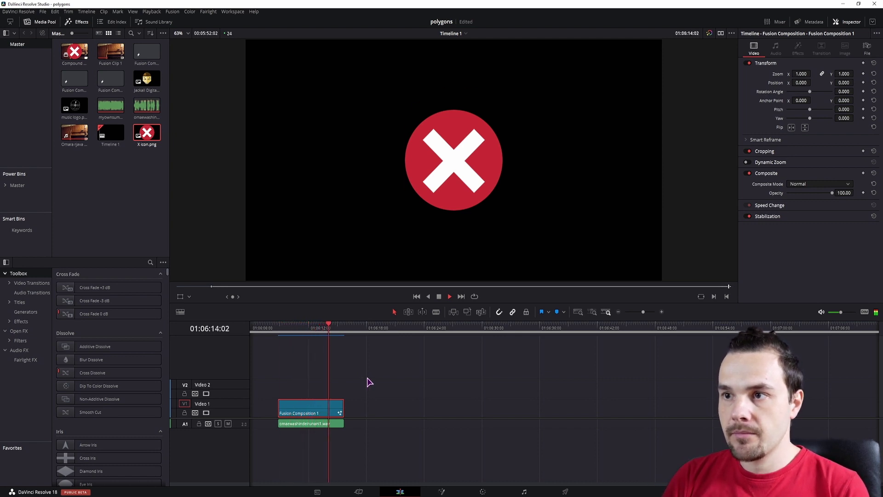
left_click(284, 331)
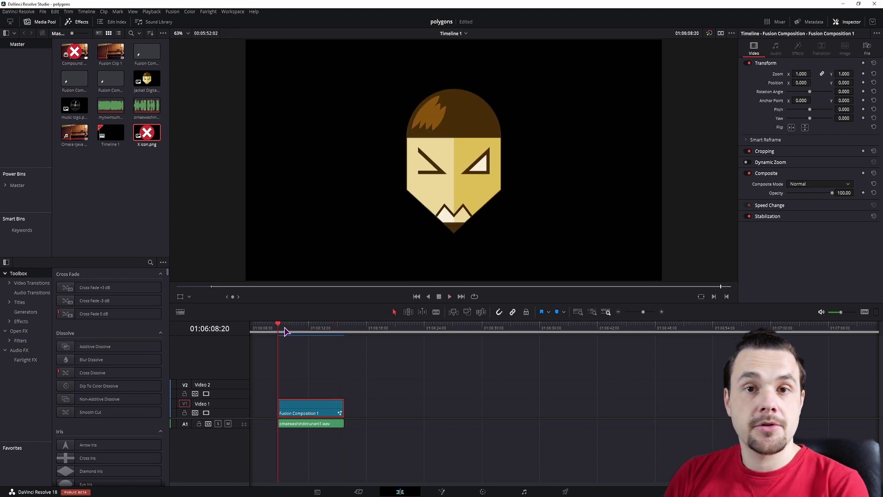
left_click(441, 492)
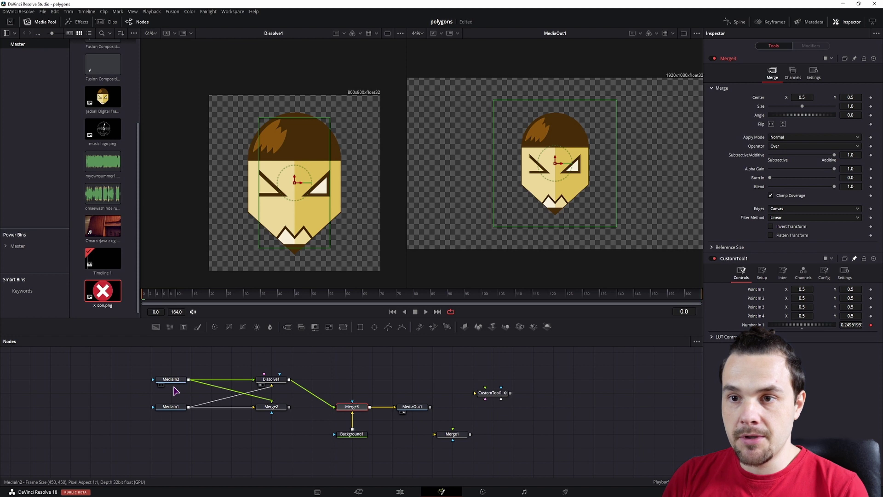
- Swap Dissolve1's inputs with Ctrl+T, then check MediaIn1's face and MediaIn2's X icon
left_click(269, 381)
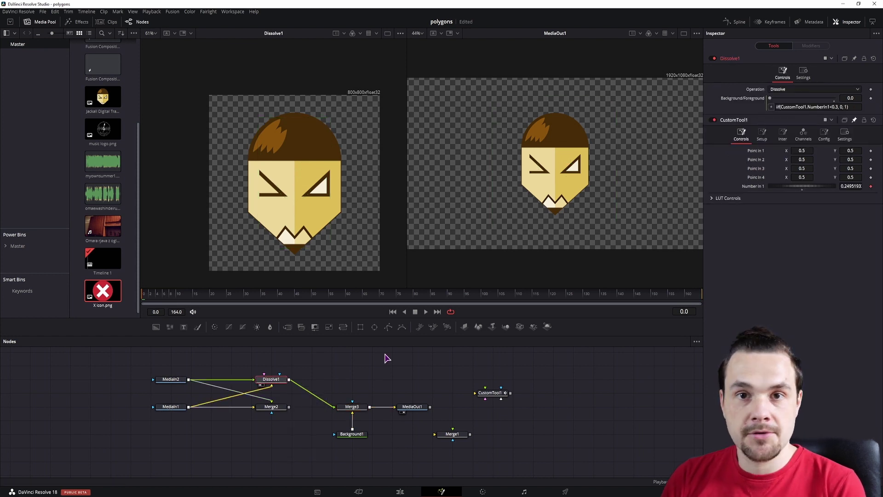
key("ctrl+t")
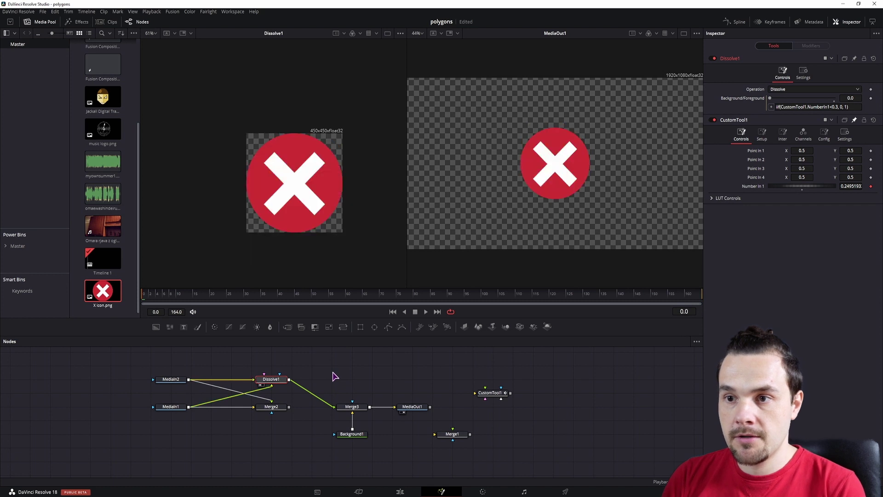
left_click(170, 407)
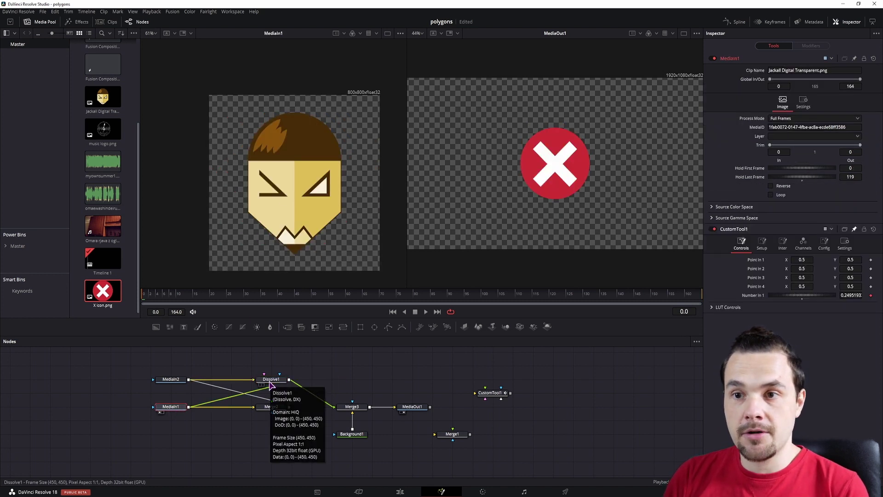
left_click(171, 379)
key("1")
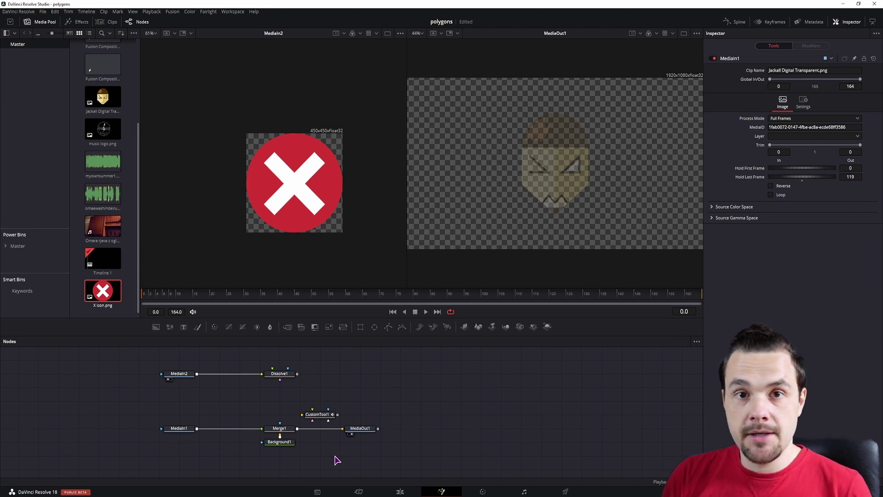
- Create a macro from MediaIn1, Merge1, Background1 and CustomTool1
left_click_drag(335, 458, 164, 396)
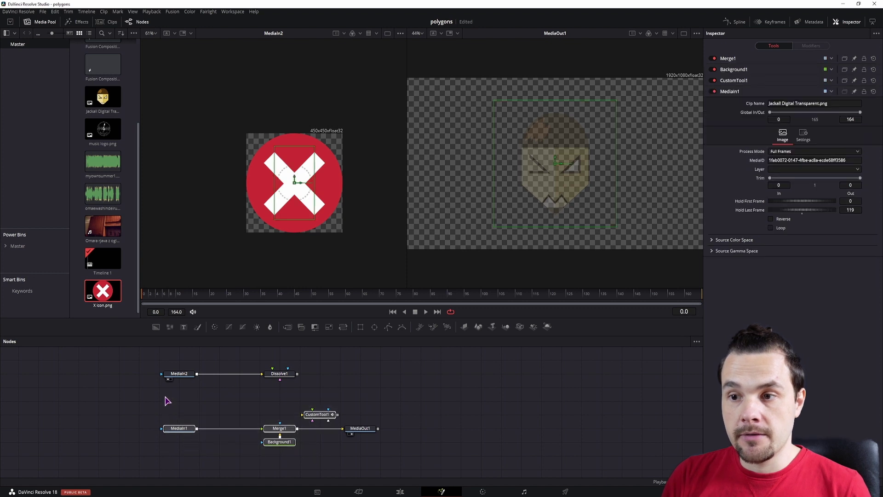
right_click(284, 433)
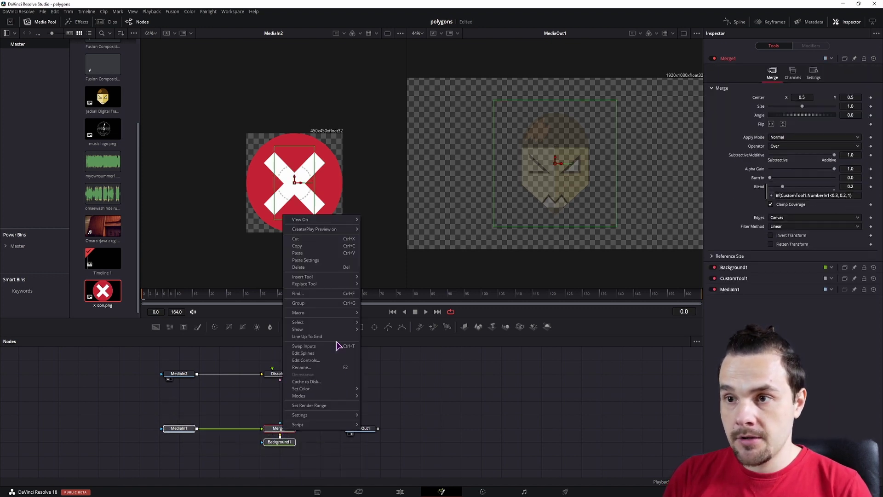
mouse_move(338, 314)
left_click(385, 313)
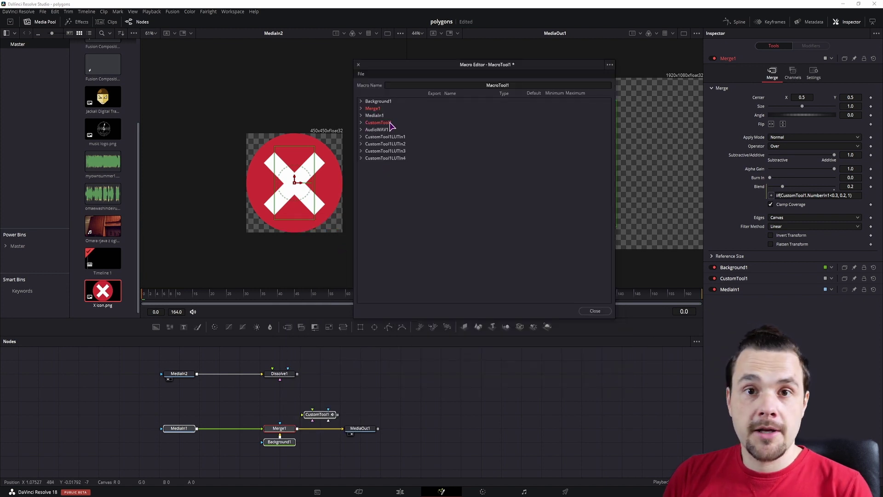
- Untick CustomTool1's Output export, expand AudioWAV1, and view CustomTool1's modifiers
left_click(361, 122)
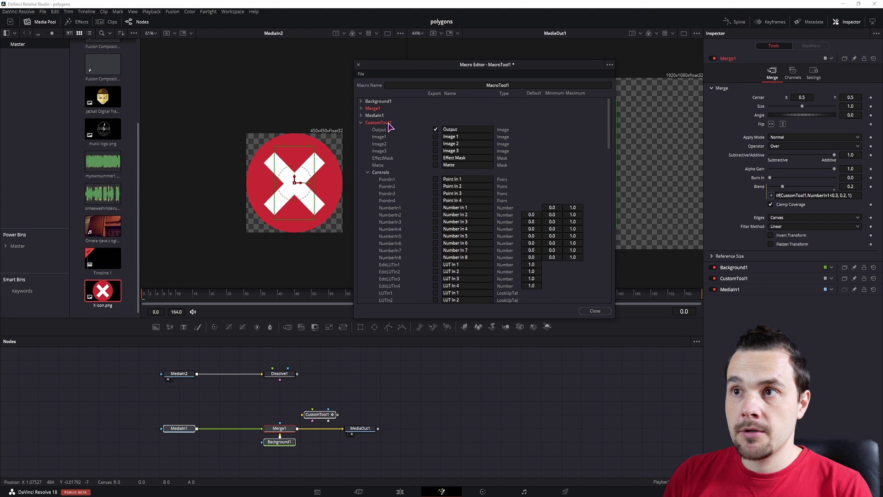
left_click(436, 130)
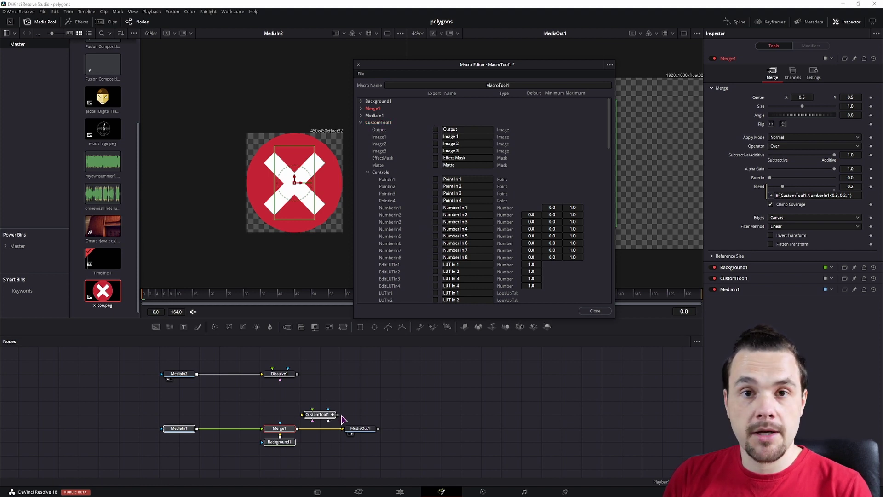
left_click(361, 123)
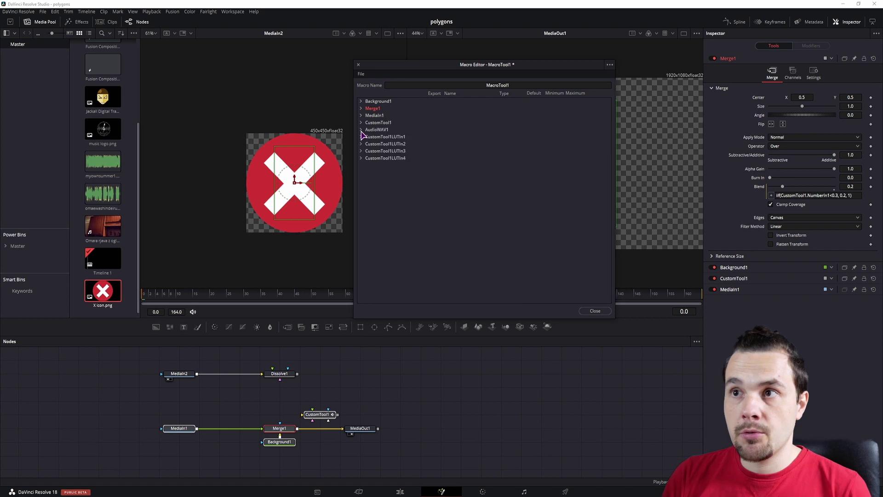
left_click(361, 130)
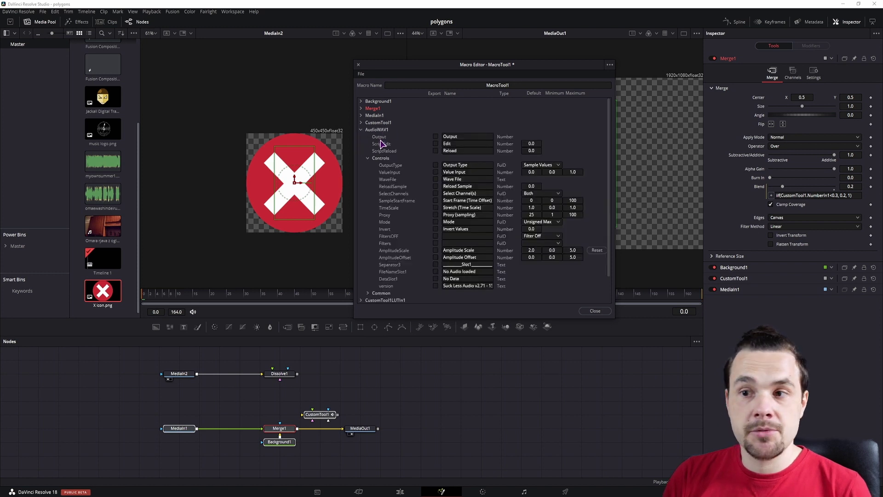
left_click(321, 416)
left_click(811, 47)
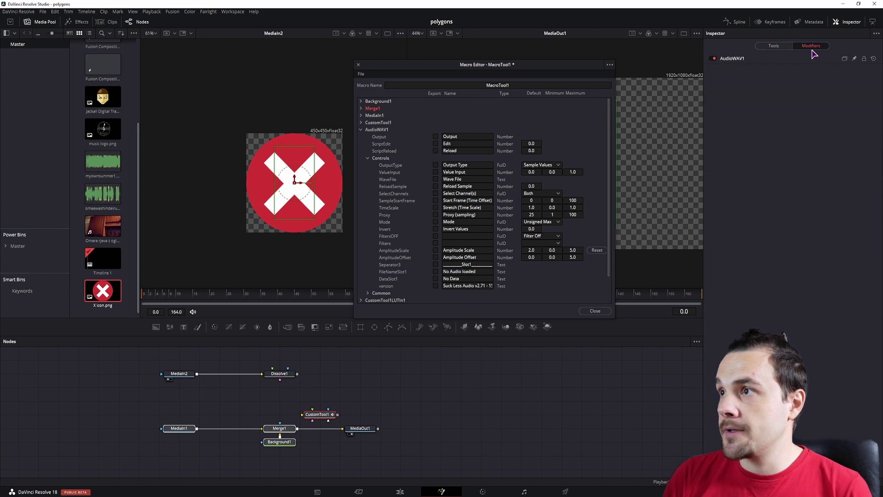
- Change Merge1's Blend expression comparison from > to < and review Merge1's inputs in the Macro Editor
left_click(741, 60)
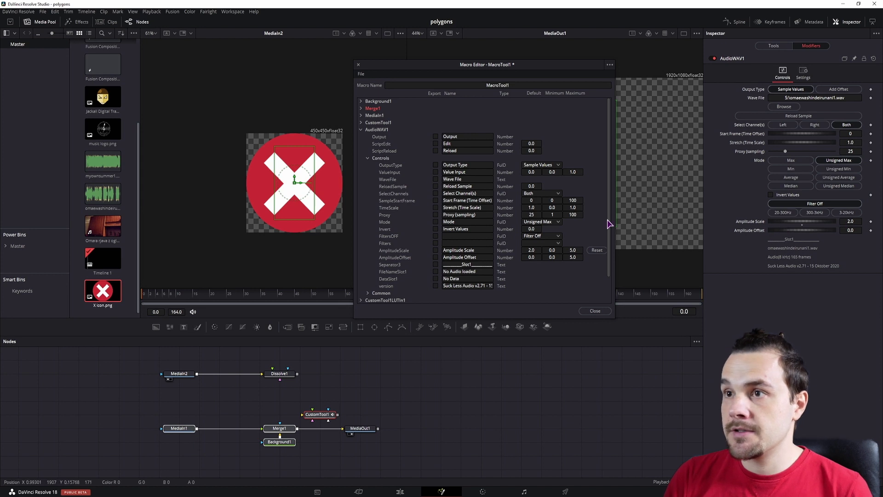
left_click(278, 429)
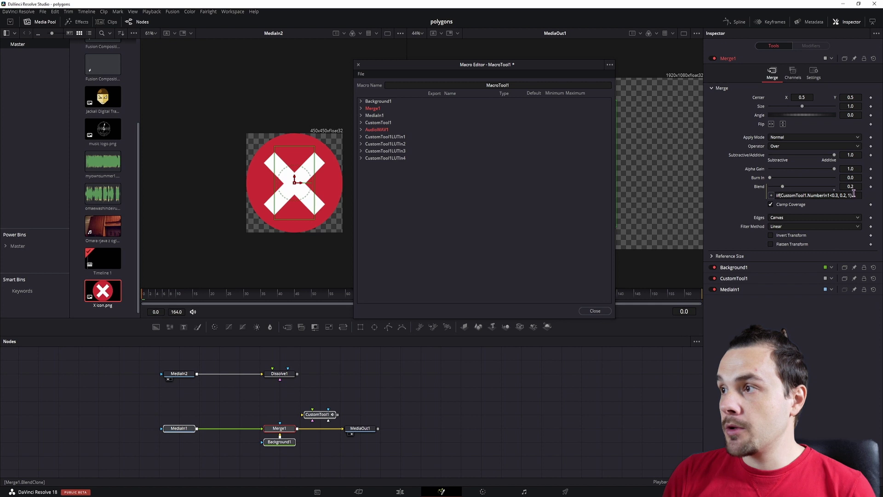
left_click_drag(854, 194, 759, 195)
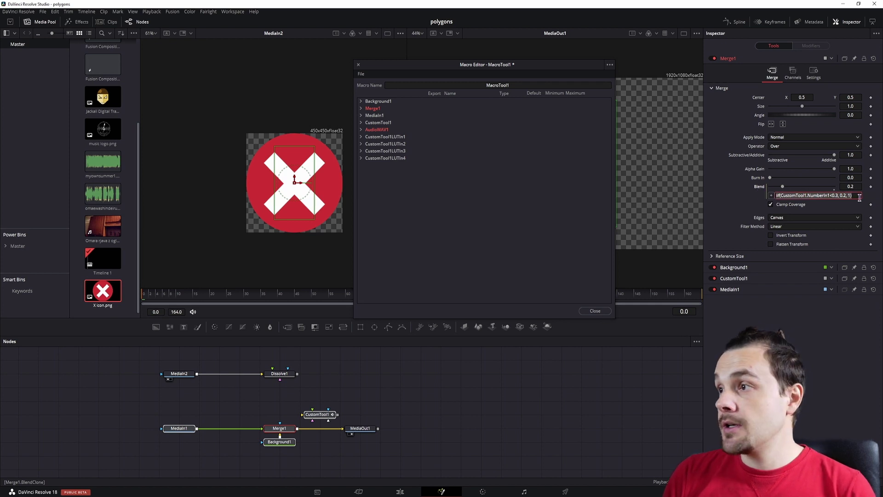
left_click(838, 195)
key("BackSpace")
type("<")
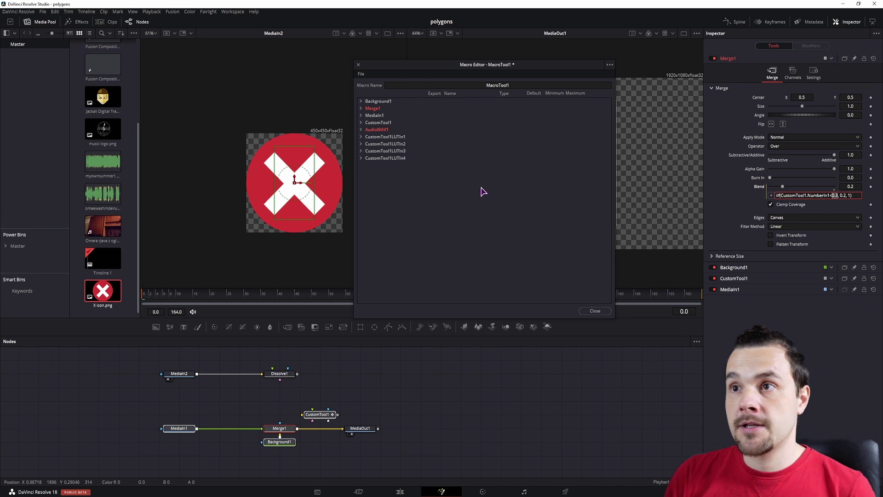
left_click(361, 109)
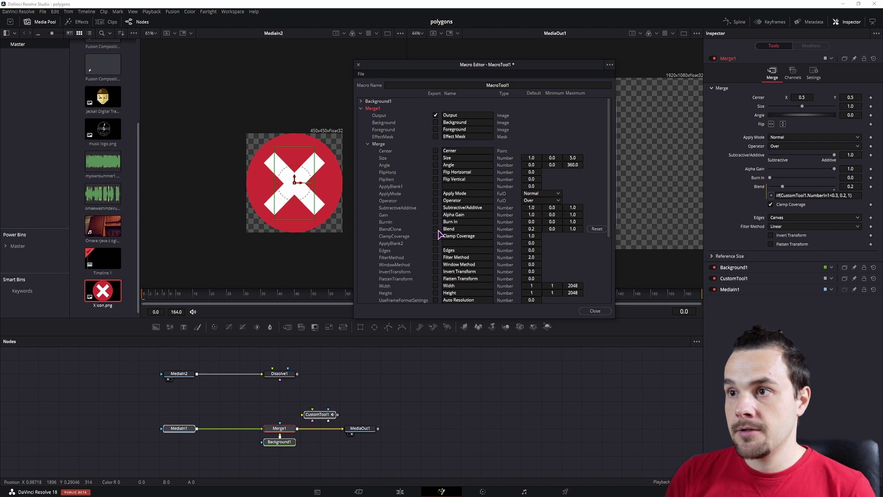
left_click(362, 108)
- Save the macro as a group to Fusion\Templates\Edit\Effects as MacroTool1.setting
left_click(361, 74)
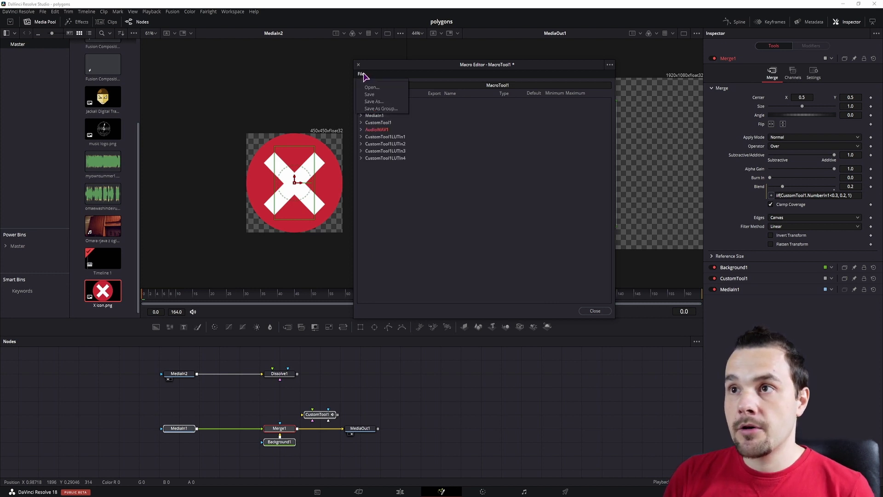
left_click(378, 109)
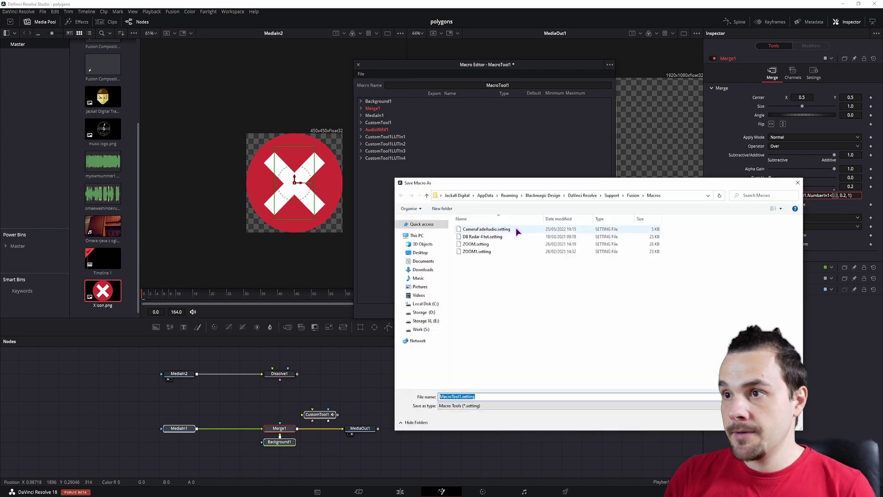
left_click(634, 196)
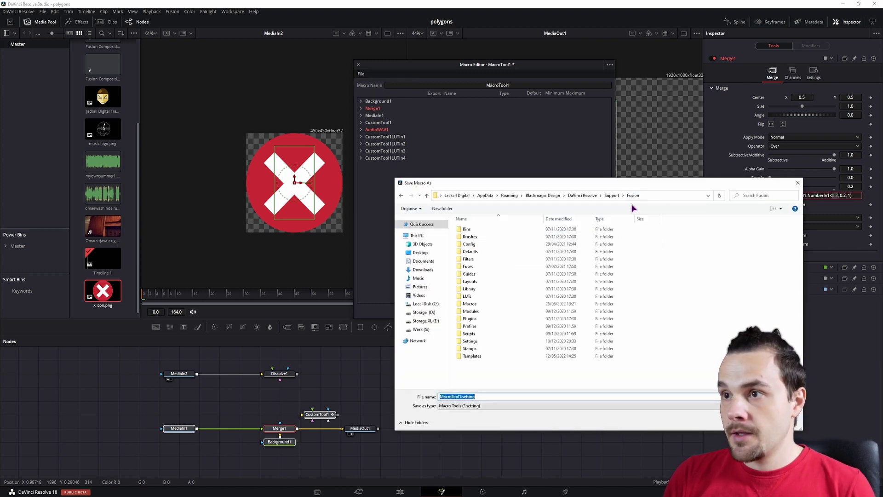
left_click(479, 358)
double_click(478, 357)
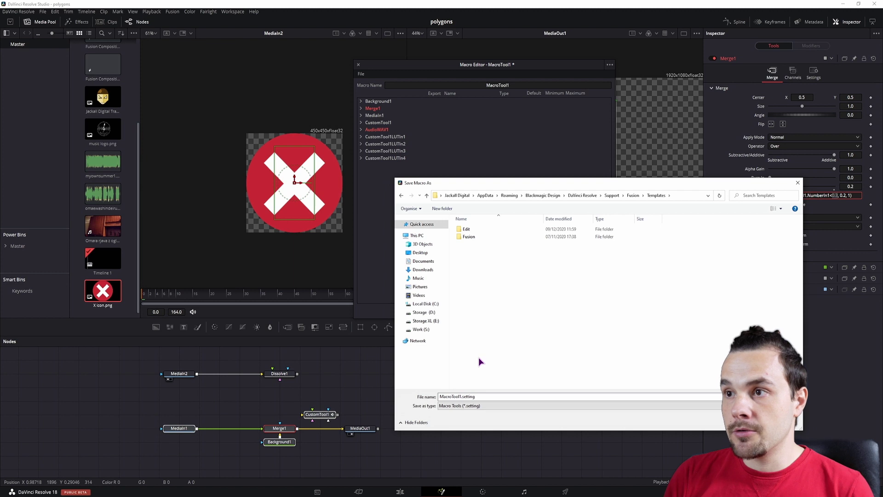
double_click(474, 229)
double_click(481, 230)
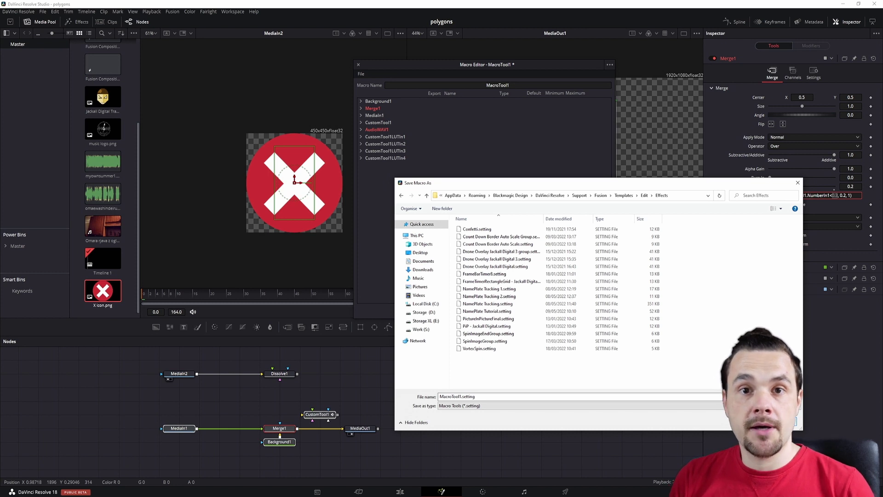
key("Return")
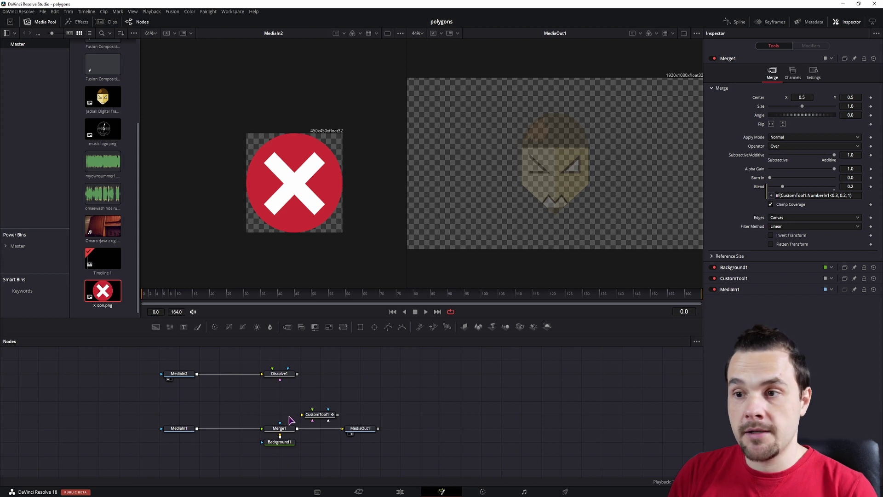
- Move CustomTool1 beside Dissolve1, reconnect MediaIn1 to Dissolve1, and feed Dissolve1 into Merge2's foreground
left_click_drag(321, 416, 341, 377)
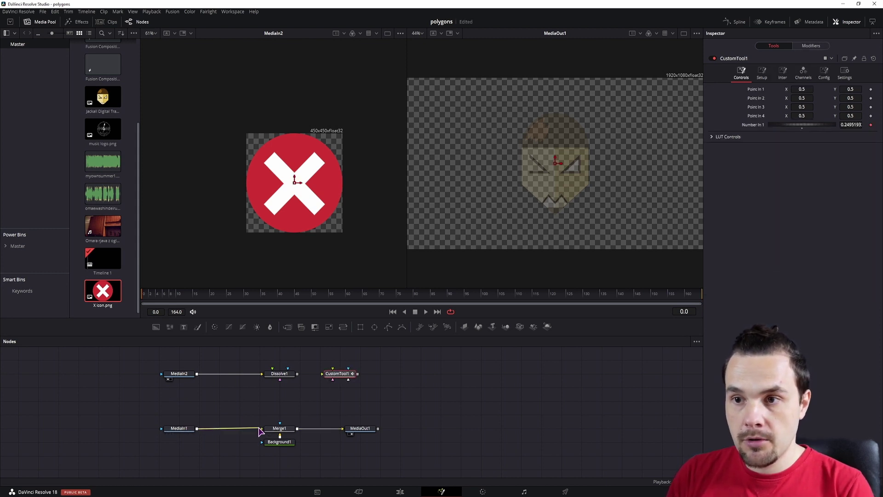
left_click_drag(260, 431, 279, 380)
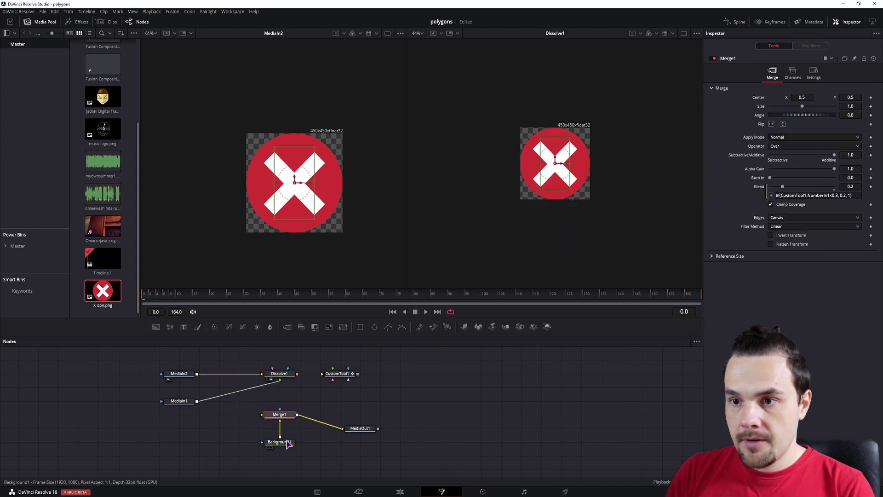
left_click_drag(298, 373, 295, 435)
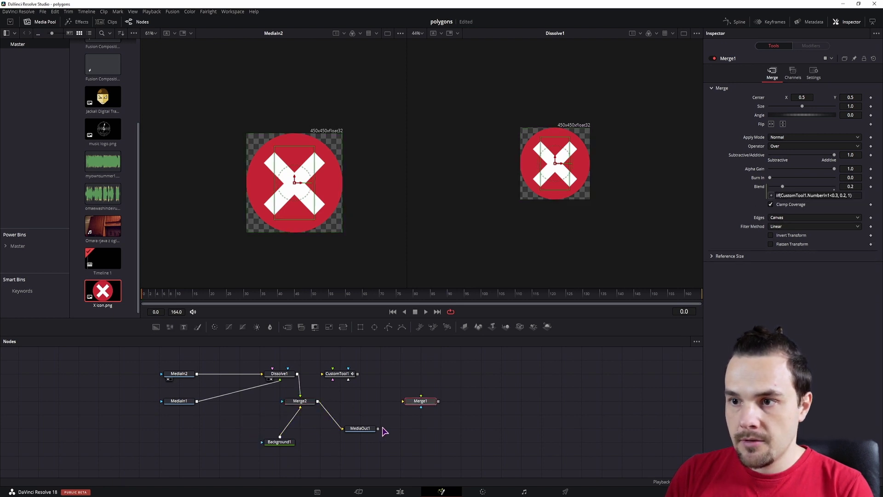
- Arrange MediaOut1 and Background1 around Merge2, then box-select the six nodes
left_click_drag(361, 428, 361, 400)
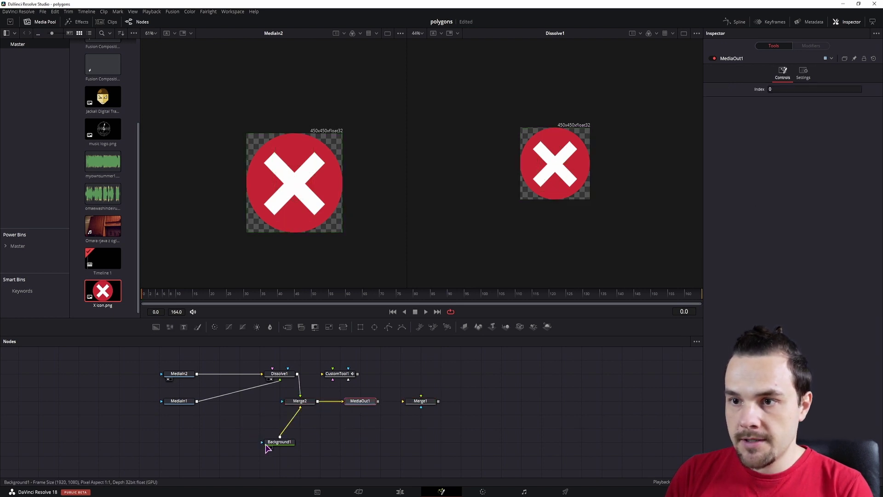
left_click_drag(276, 442, 298, 435)
left_click_drag(174, 352, 335, 460)
- Create a macro from the selected nodes via Merge2's Macro menu and check Dissolve1
right_click(307, 402)
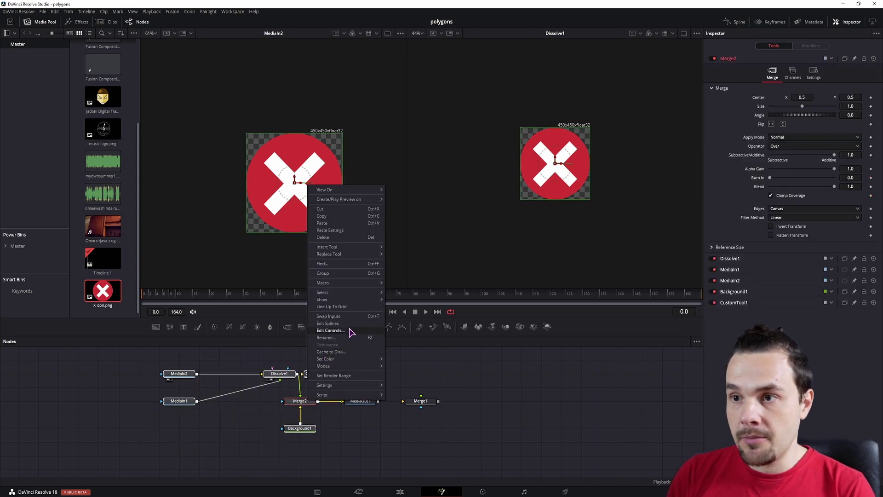
mouse_move(352, 282)
left_click(406, 283)
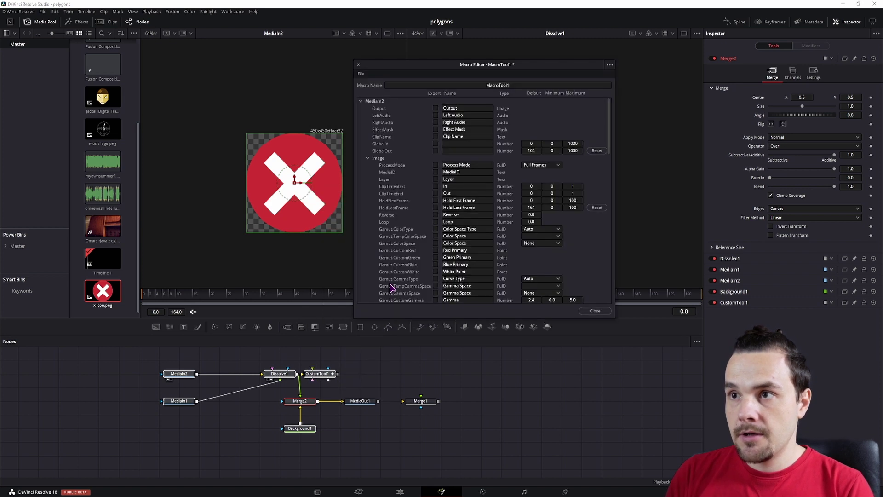
left_click_drag(455, 70, 489, 73)
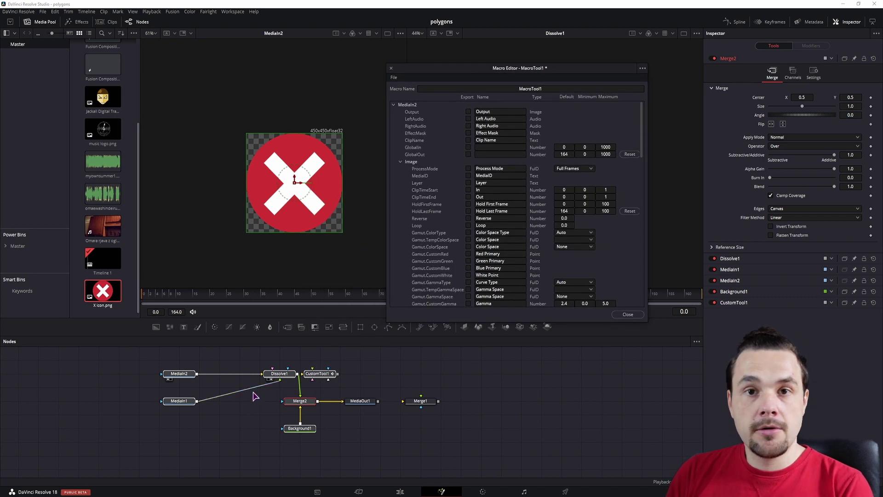
left_click(279, 374)
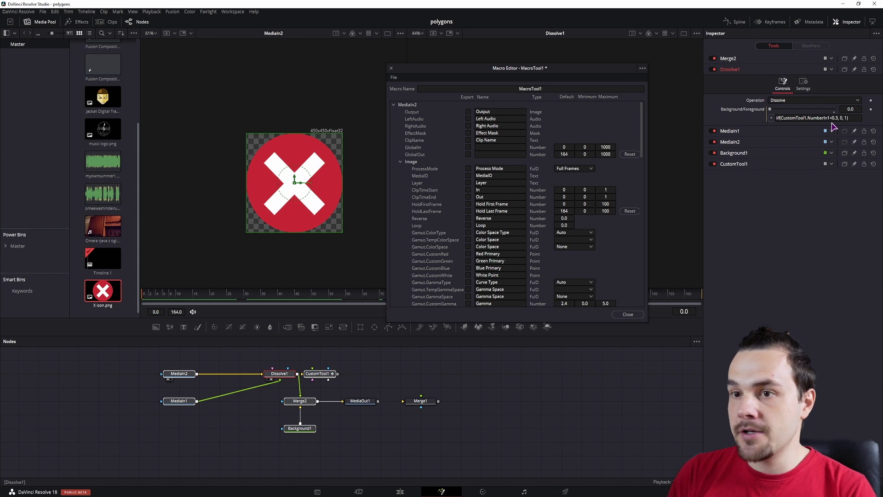
- Open the macro editor's Save As dialog and clear the suggested file name
left_click(394, 77)
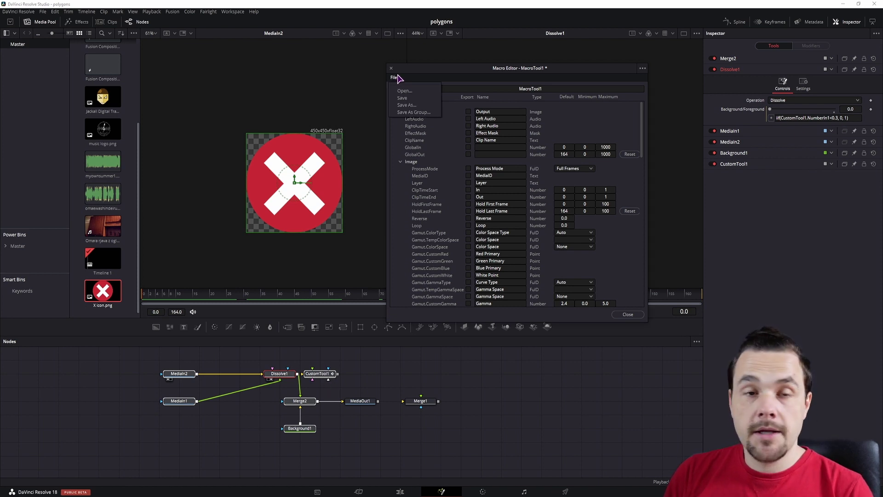
left_click(412, 111)
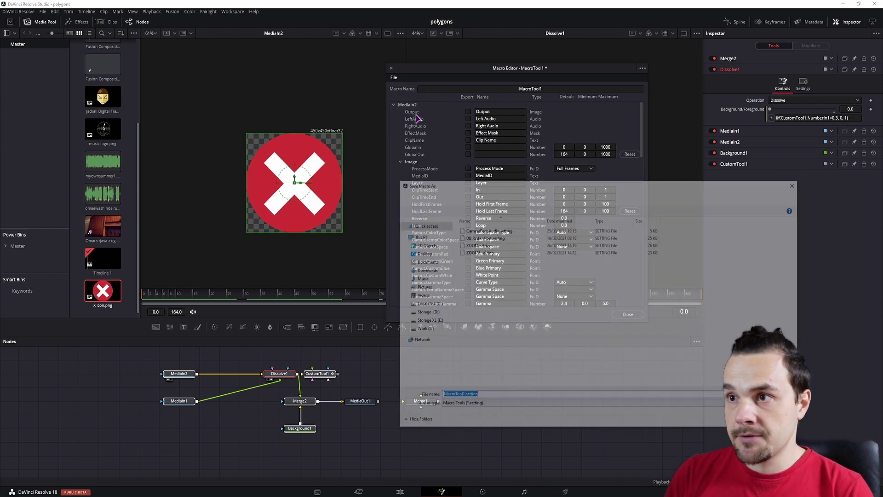
left_click(511, 306)
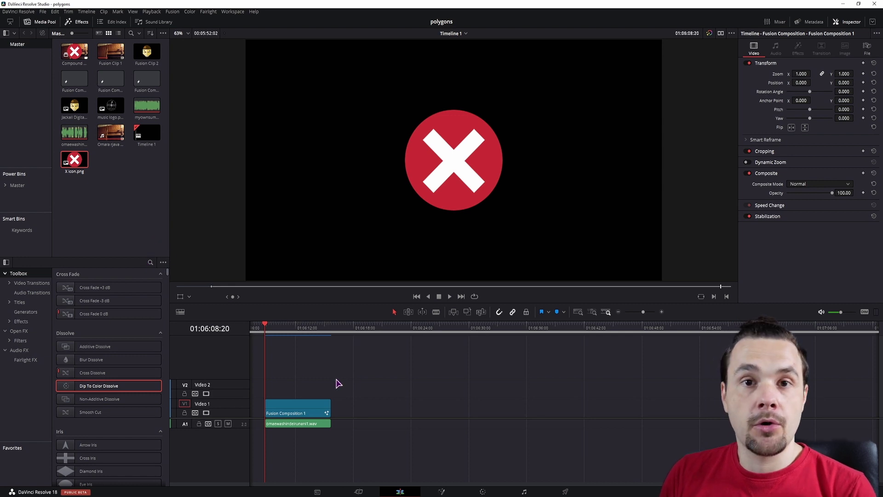
- Place X icon.png on Video 1 and the Jackall character image on Video 2 above it
left_click(81, 22)
left_click(81, 23)
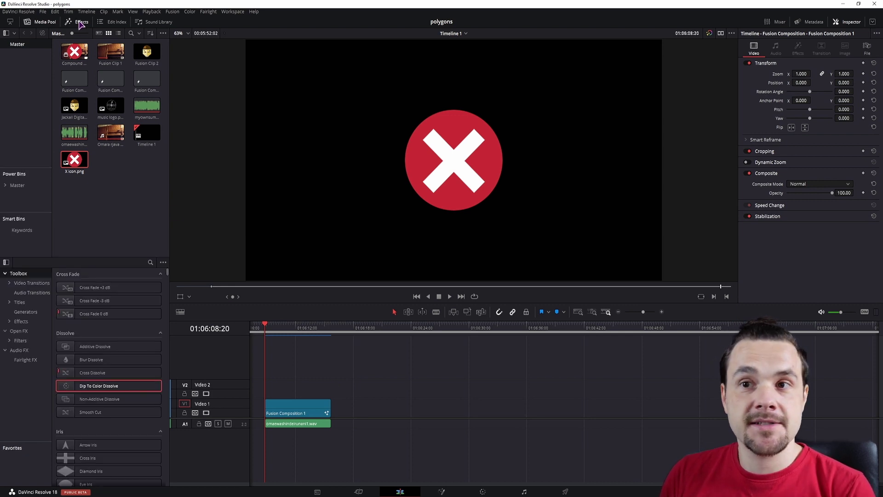
left_click(150, 262)
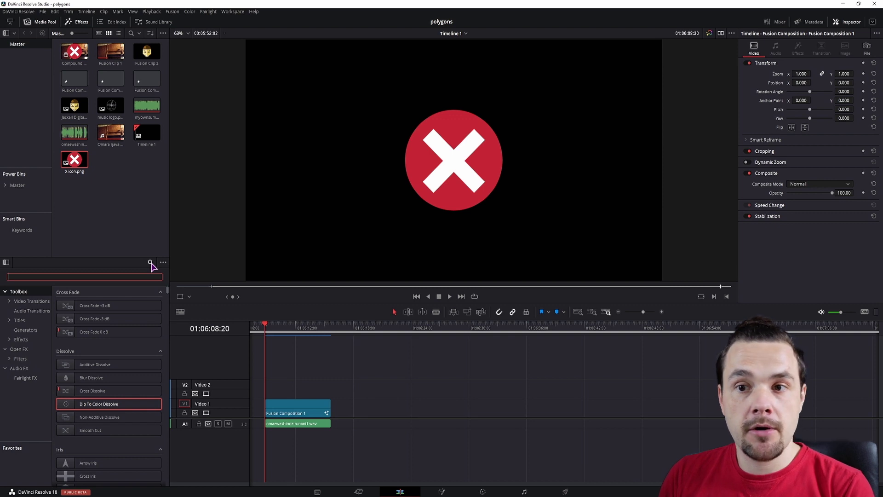
left_click_drag(114, 406, 89, 401)
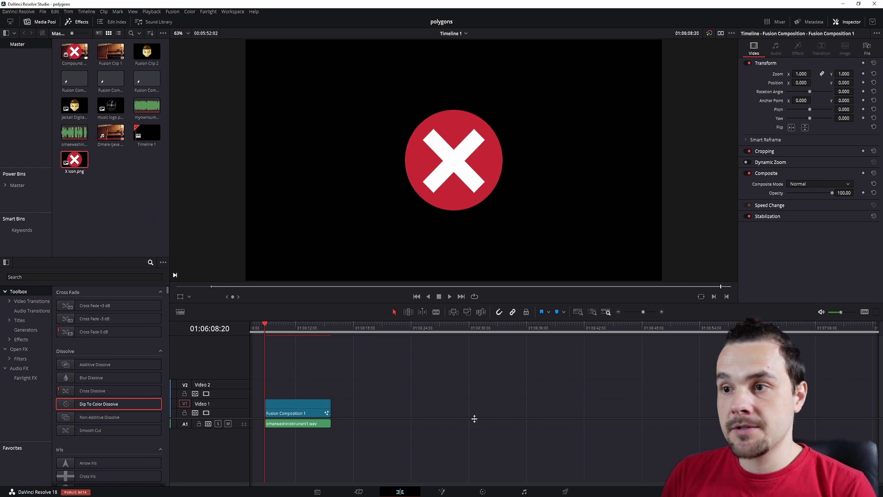
left_click_drag(81, 164, 400, 407)
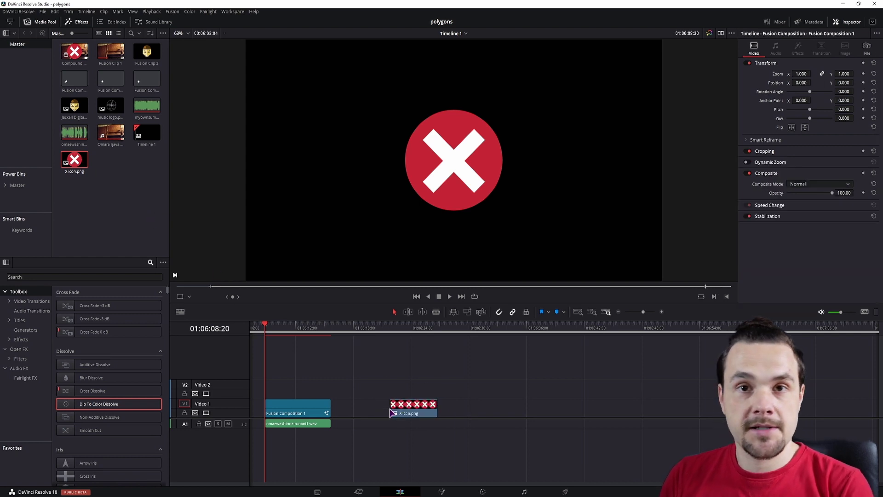
left_click_drag(74, 106, 400, 388)
- Select both stacked clips and combine them into a new Fusion clip
left_click_drag(439, 436, 411, 389)
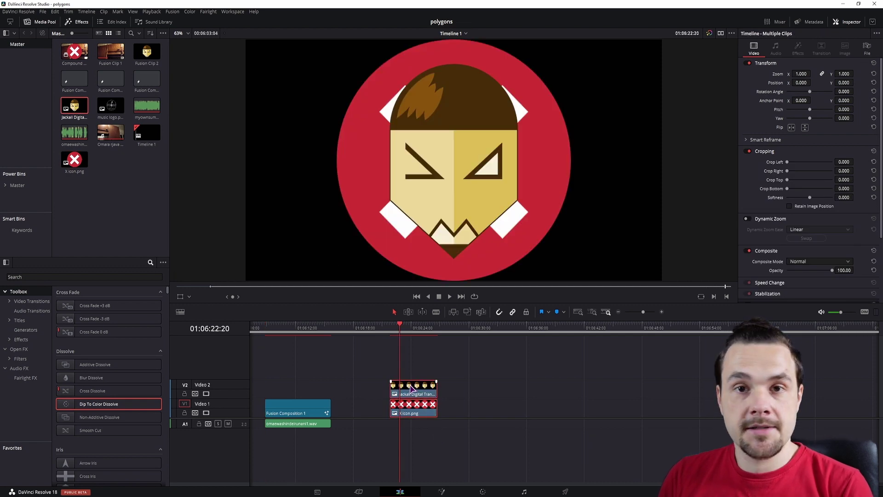
right_click(412, 390)
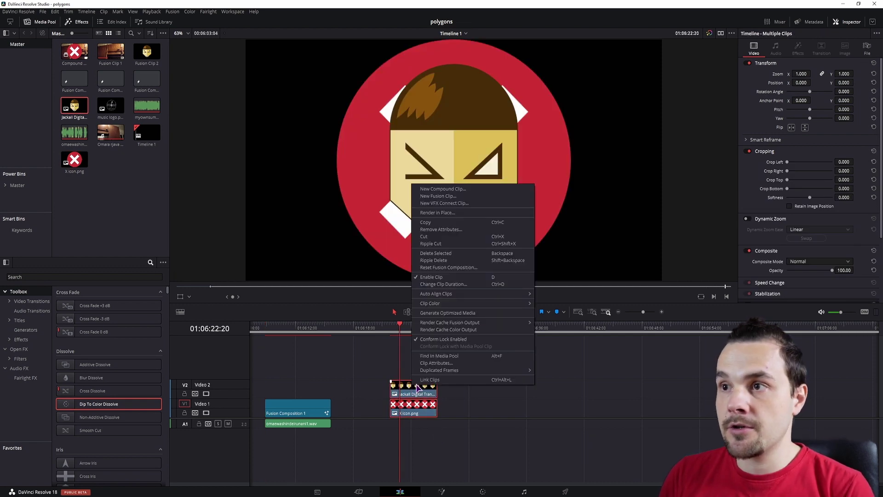
left_click(444, 196)
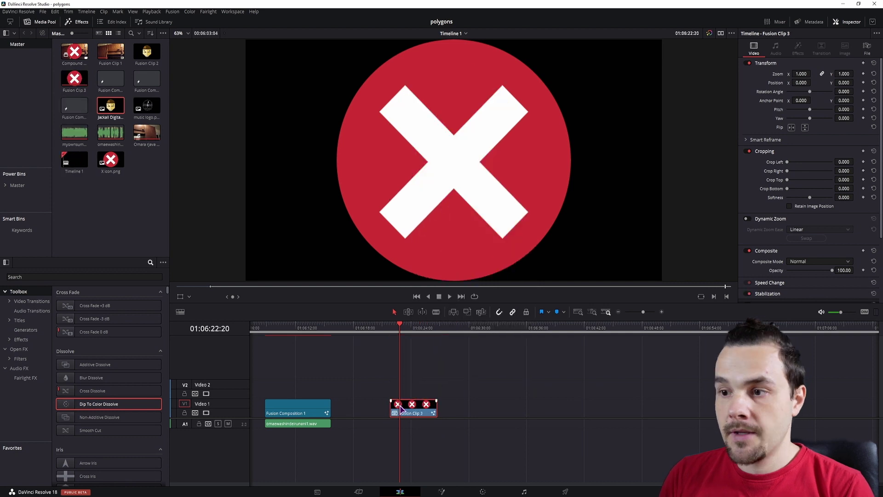
- In Fusion Clip 3's graph, add the CameraFadeAudio macro and expand it to show its nodes
left_click(441, 492)
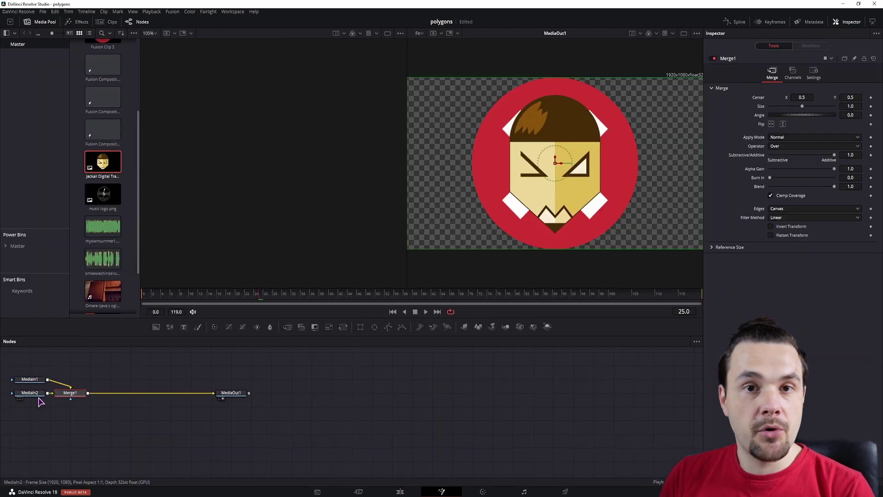
left_click_drag(70, 393, 131, 393)
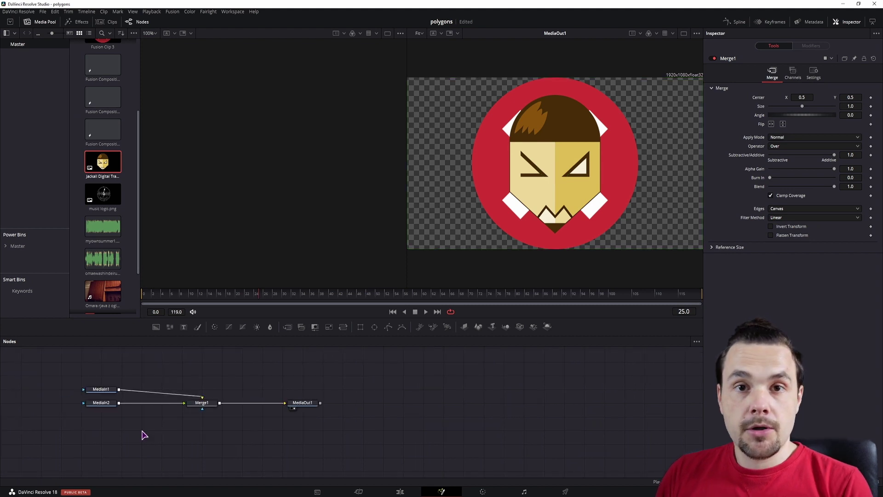
key("shift+space")
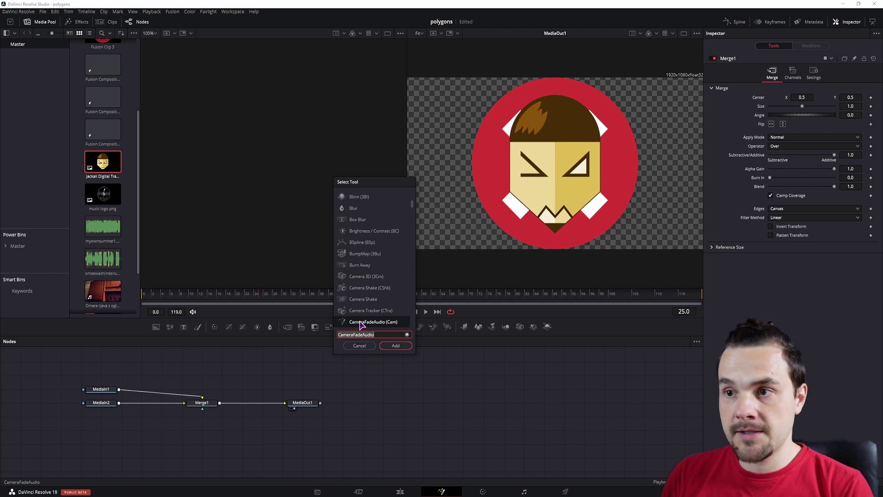
left_click(395, 346)
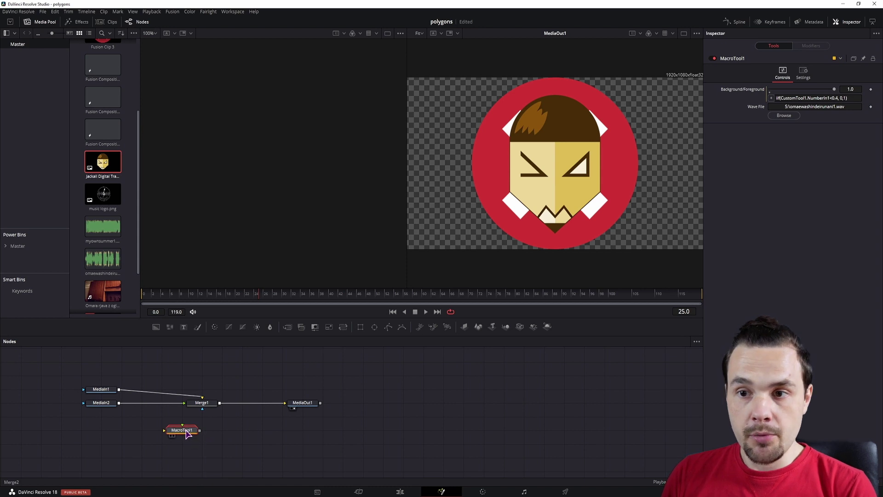
key("ctrl+e")
- Ungroup MacroTool1 and wire MediaIn2 into Dissolve1's second input
right_click(223, 382)
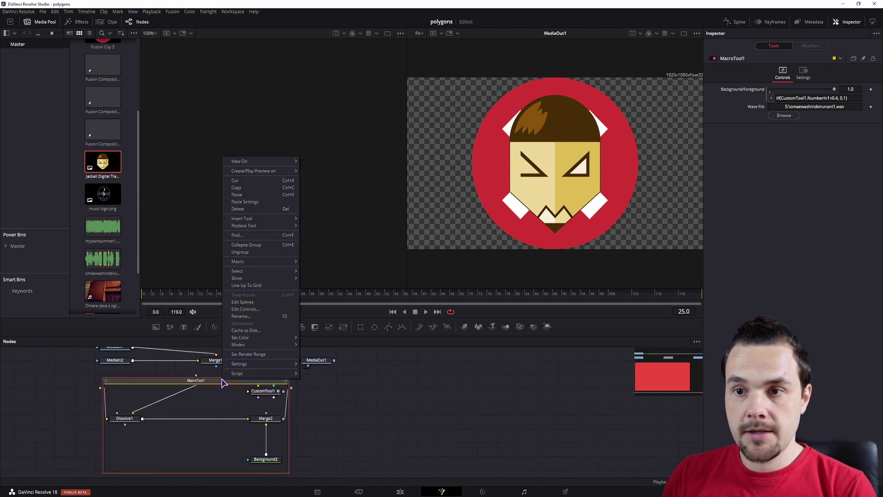
left_click(249, 252)
left_click_drag(251, 390, 400, 382)
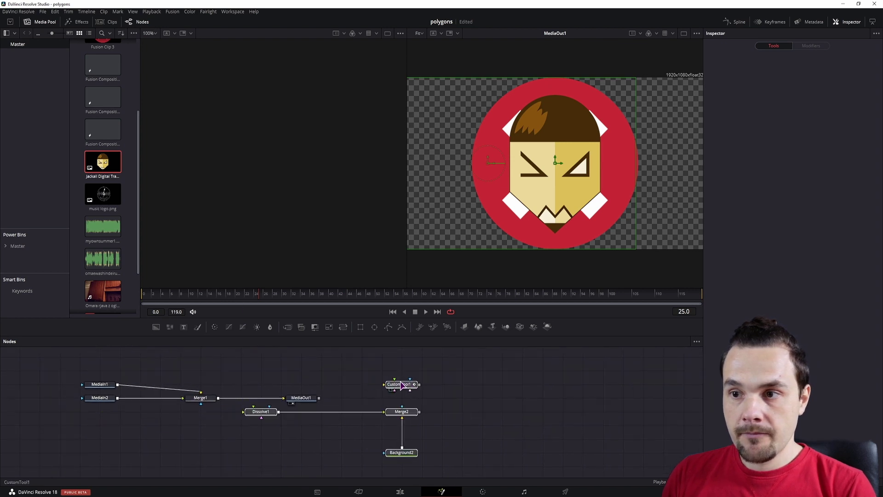
mouse_move(203, 397)
left_mouse_down()
mouse_move(152, 437)
mouse_move(180, 414)
mouse_move(216, 403)
mouse_move(205, 402)
left_mouse_up()
left_click_drag(144, 443, 223, 407)
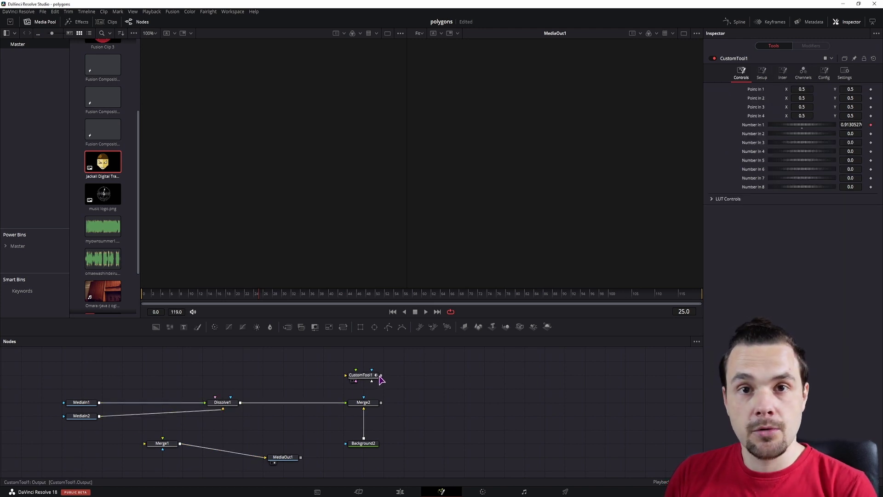
- Route Merge2 into MediaOut1, delete the unused Merge1, and play the composition
left_click_drag(381, 376, 423, 403)
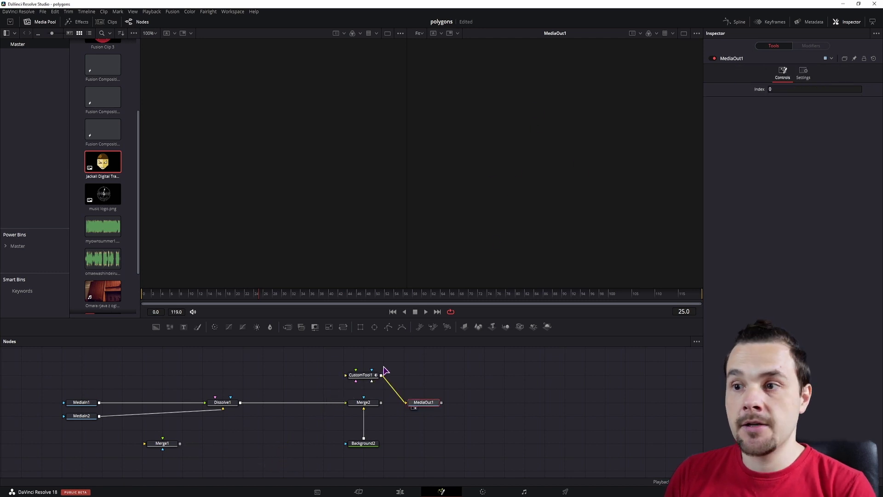
left_click(364, 380)
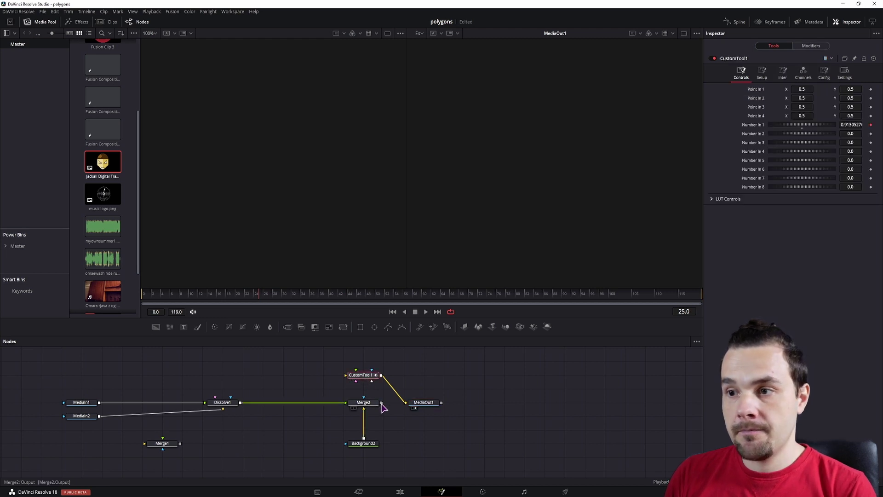
left_click_drag(382, 404, 409, 409)
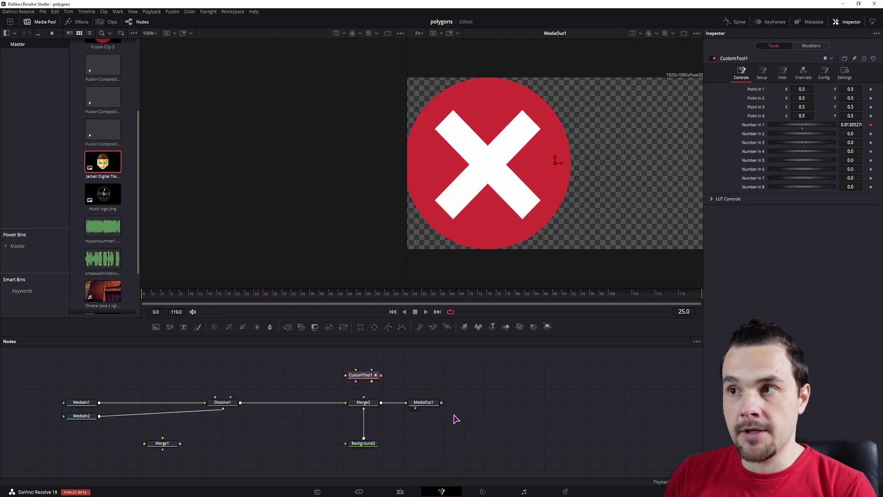
left_click(164, 444)
key("Delete")
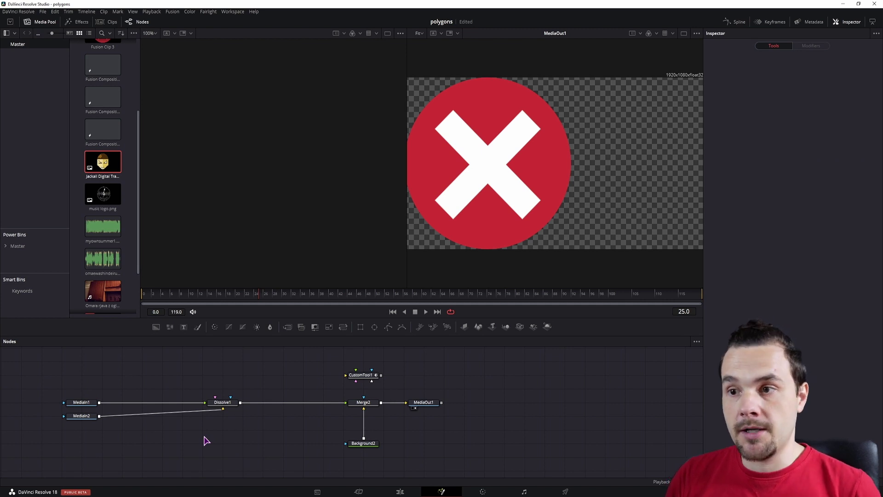
key("space")
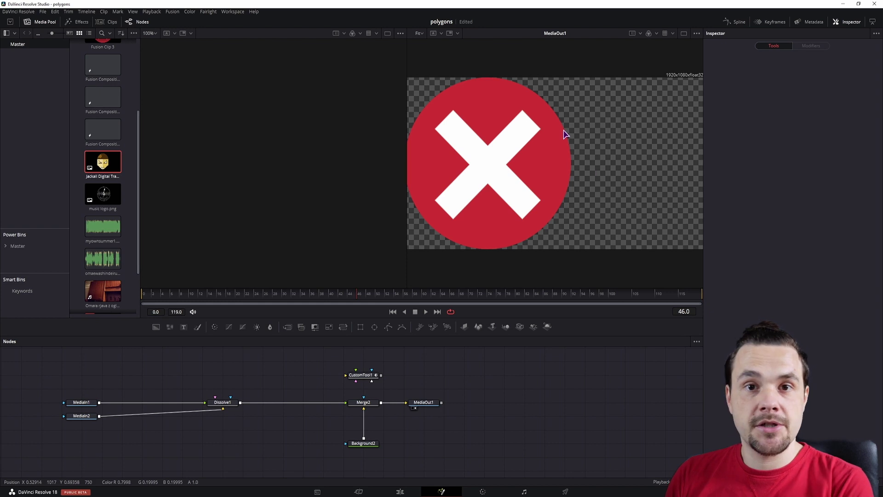
- Show CustomTool1's AudioWAV1 modifier, reading omaewashindeirunani1.wav with Amplitude Scale 2.0
left_click(230, 403)
left_click(360, 375)
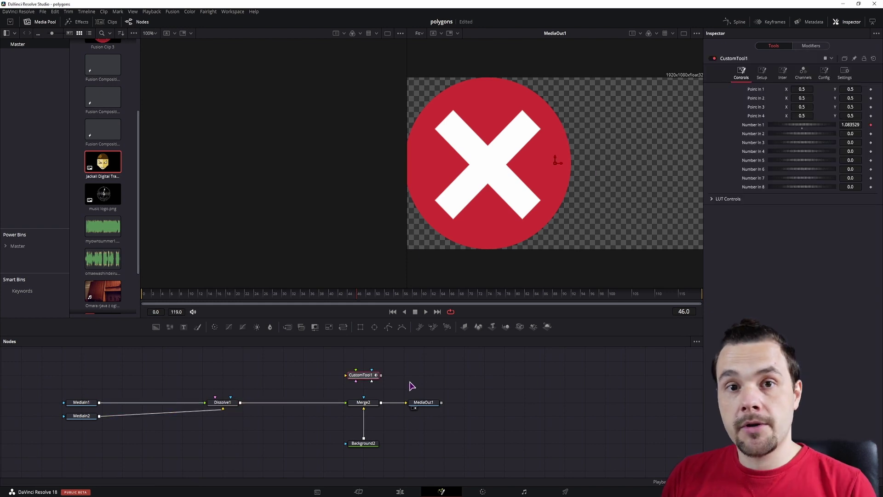
left_click(812, 46)
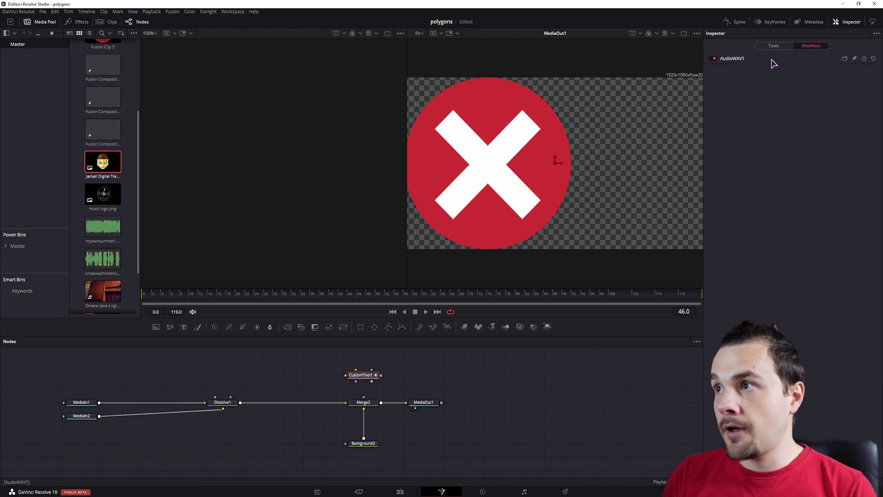
left_click(741, 59)
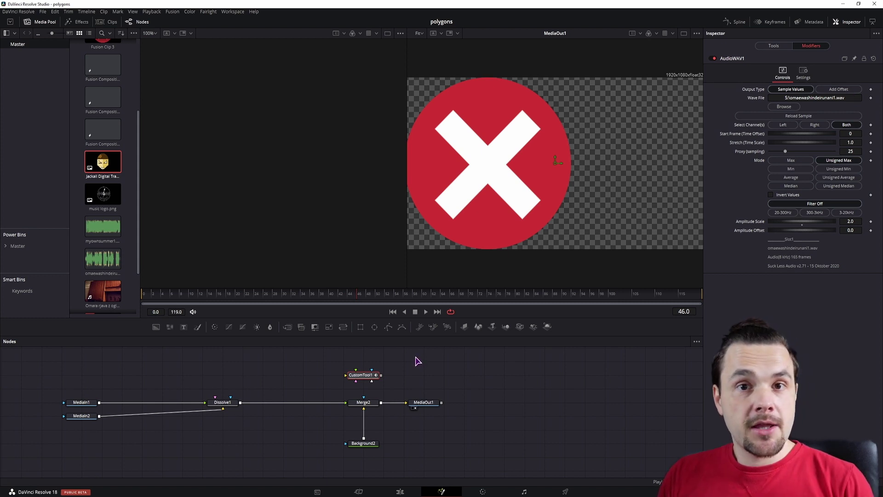
- Insert Transform1 between MediaIn1 and Dissolve1 with Center X 0.789 and Size 0.38
left_click_drag(342, 327, 160, 405)
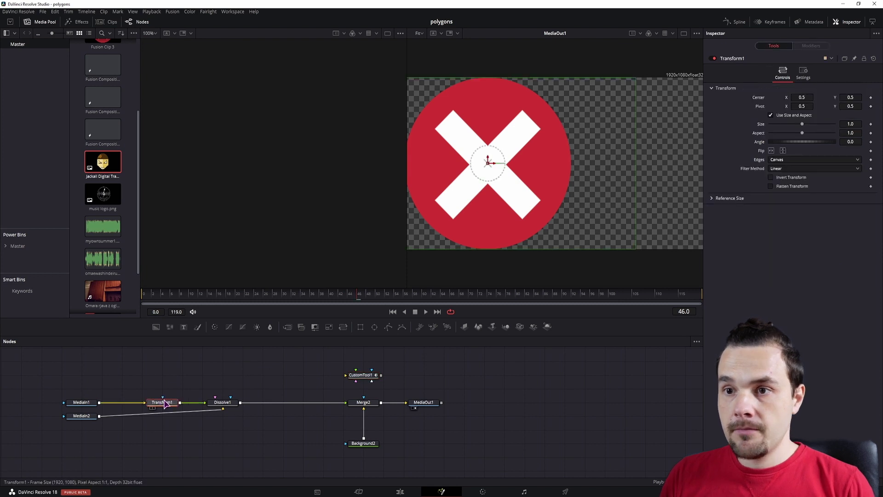
left_click_drag(499, 167, 584, 166)
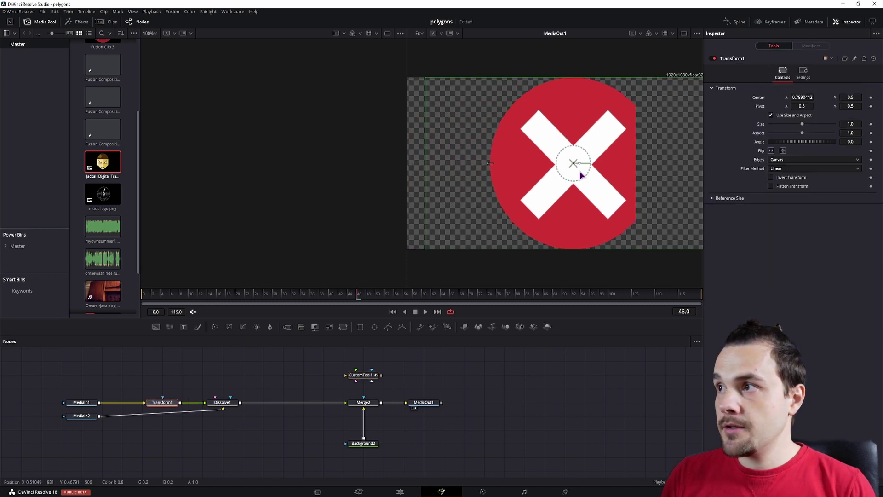
left_click_drag(804, 126, 783, 125)
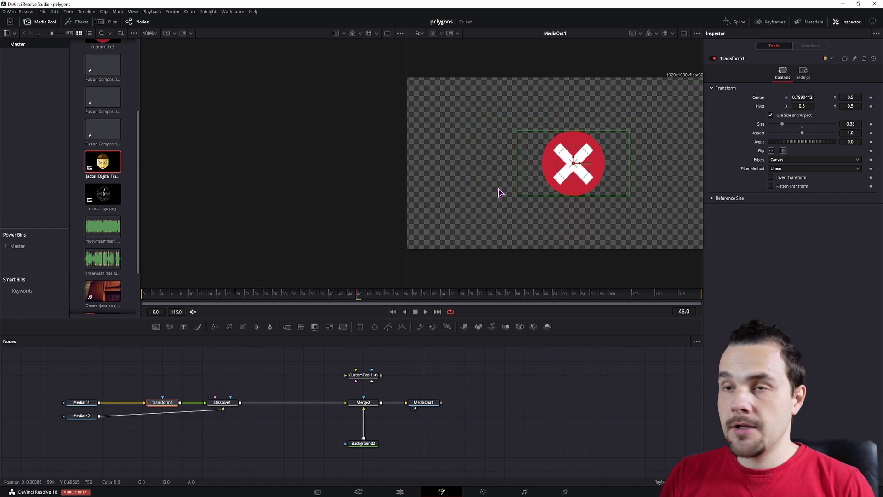